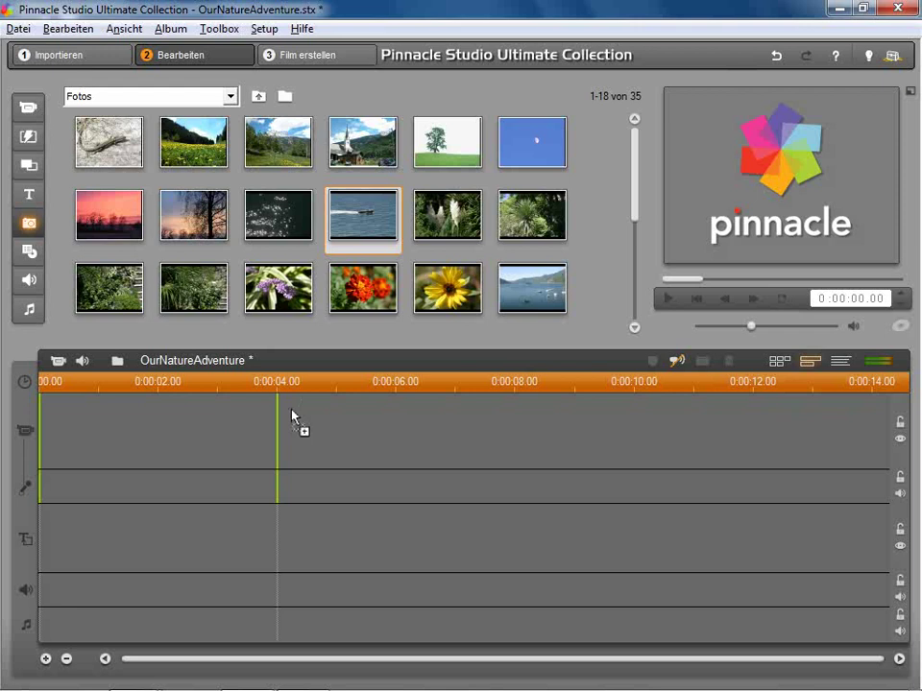
Place the boat photo at the start of the video track and add the Studio Ultimate RTFx effect 2D Editor - Erweitert to it.
{"action": "left_click", "coordinate": [451, 433]}
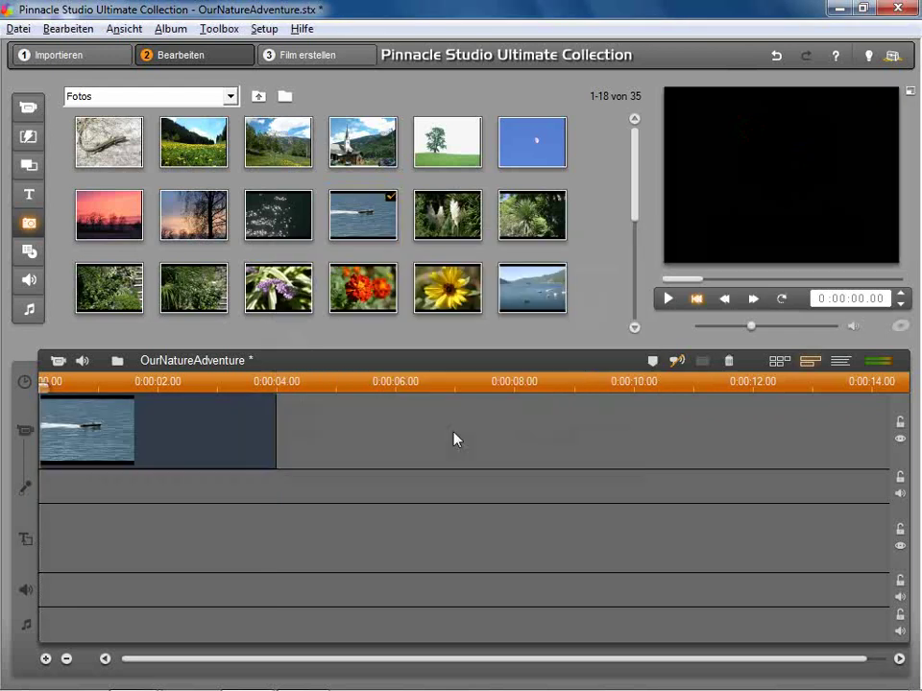
{"action": "left_click_drag", "start_coordinate": [305, 381], "coordinate": [494, 381]}
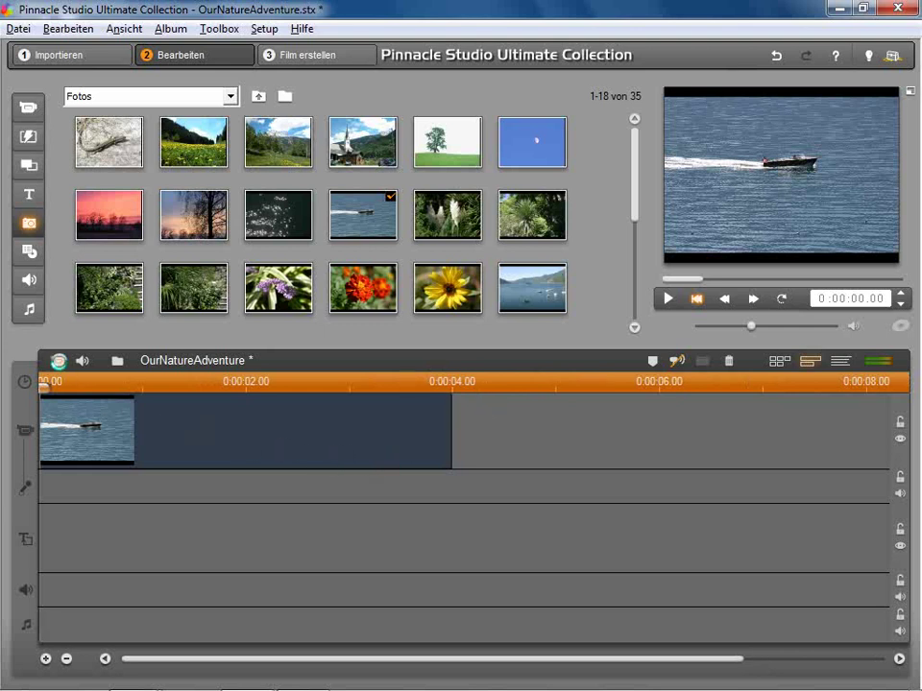
{"action": "left_click", "coordinate": [25, 430]}
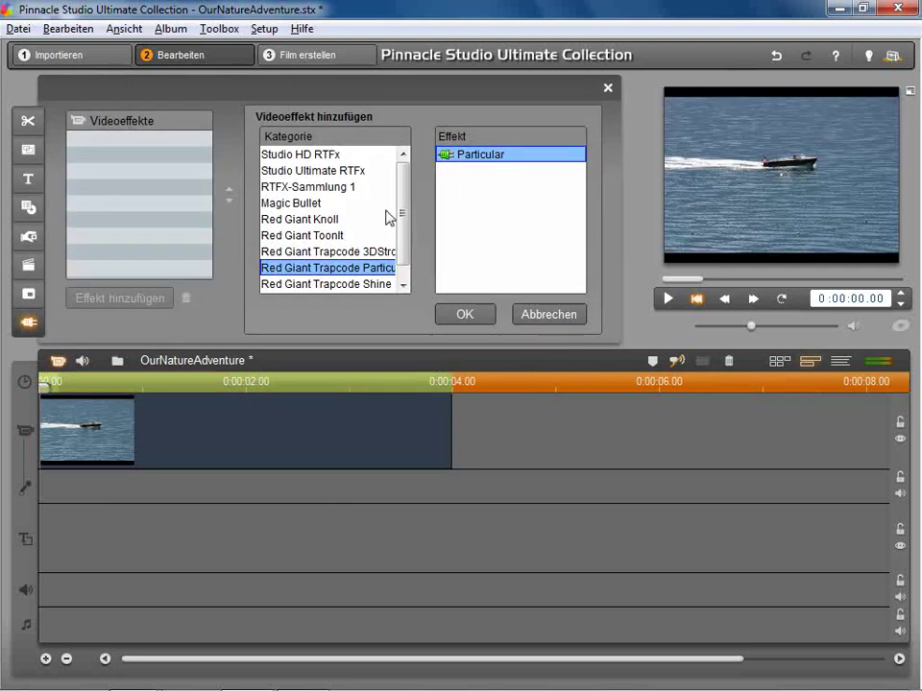
{"action": "left_click", "coordinate": [324, 156]}
{"action": "left_click", "coordinate": [328, 170]}
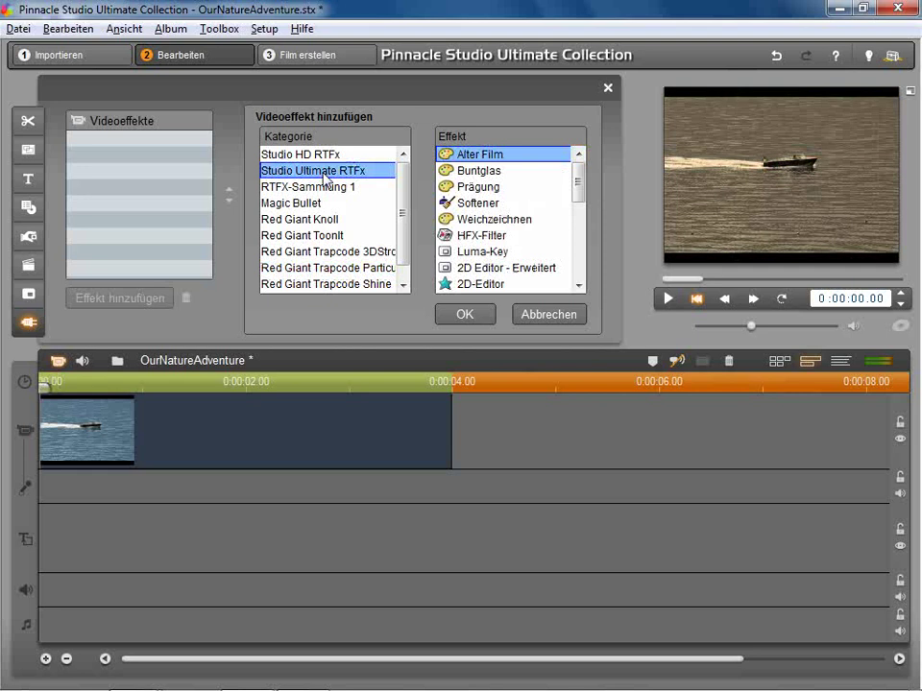
{"action": "left_click", "coordinate": [484, 270]}
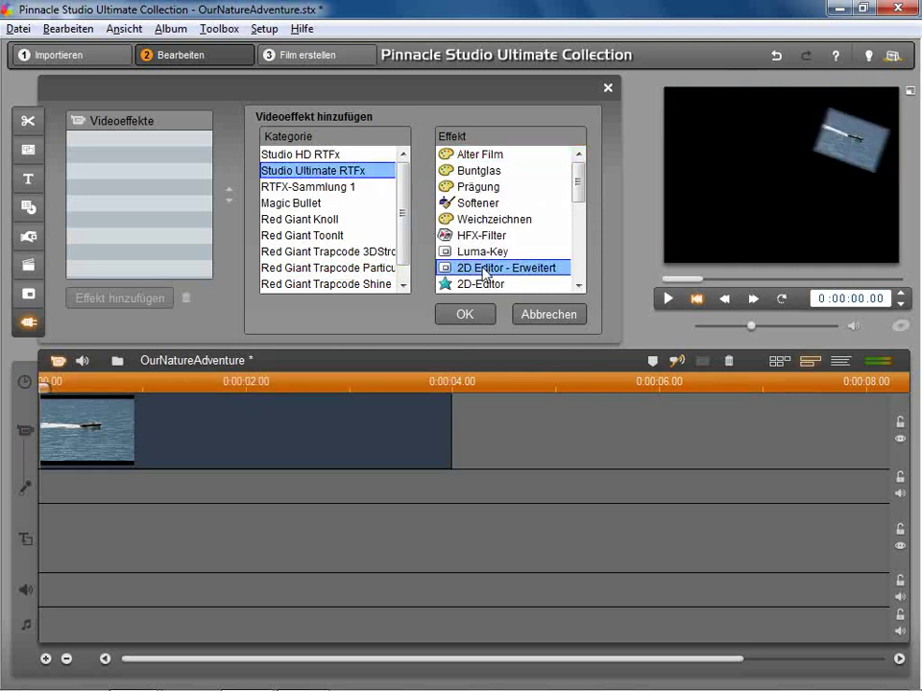
{"action": "left_click", "coordinate": [464, 314]}
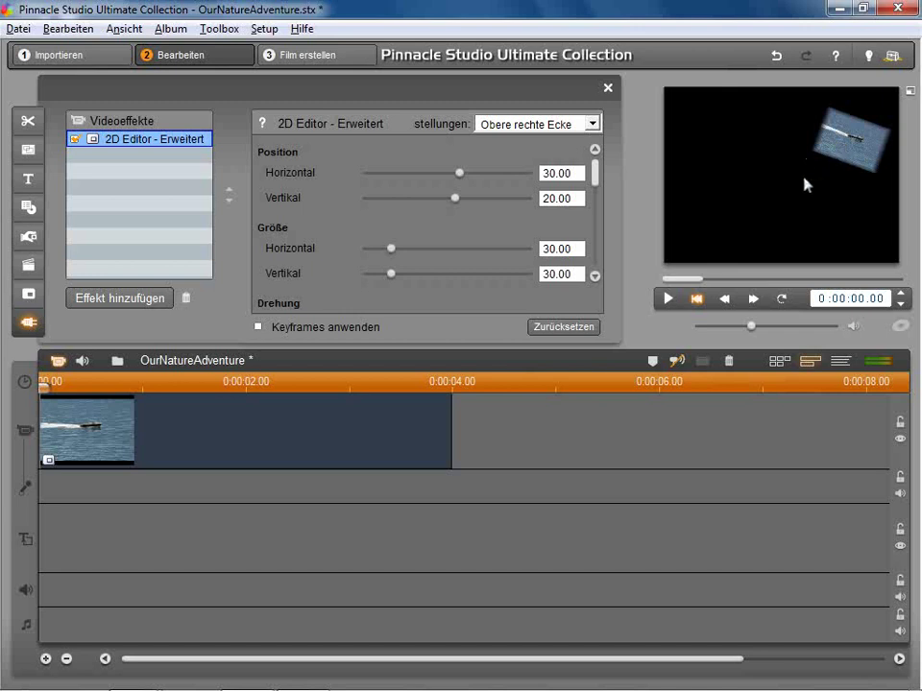
Reset the boat photo's 2D Editor - Erweitert settings and enable keyframes for the effect.
{"action": "left_click", "coordinate": [554, 330]}
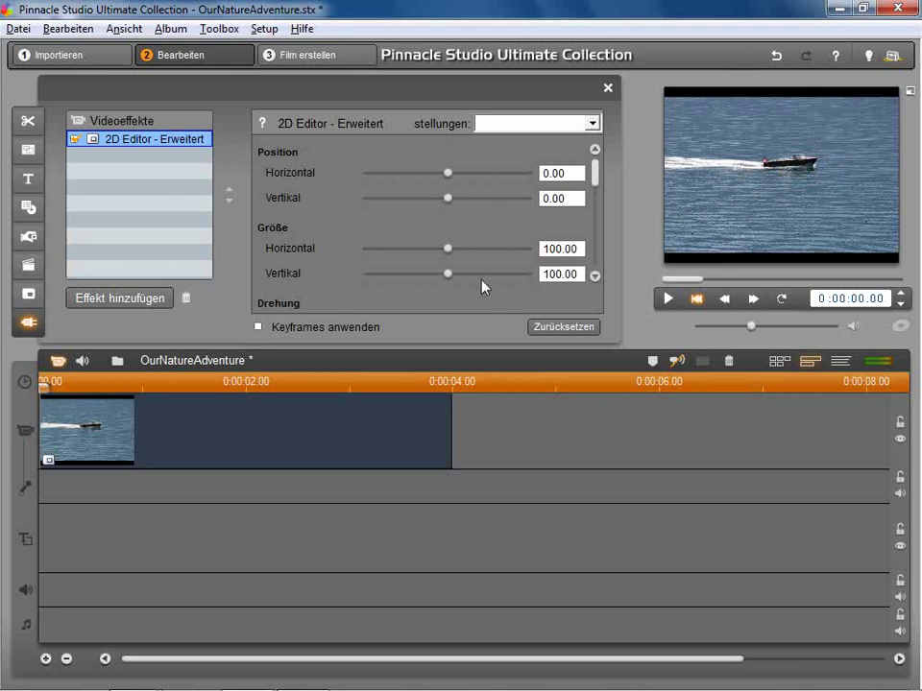
{"action": "left_click", "coordinate": [257, 328]}
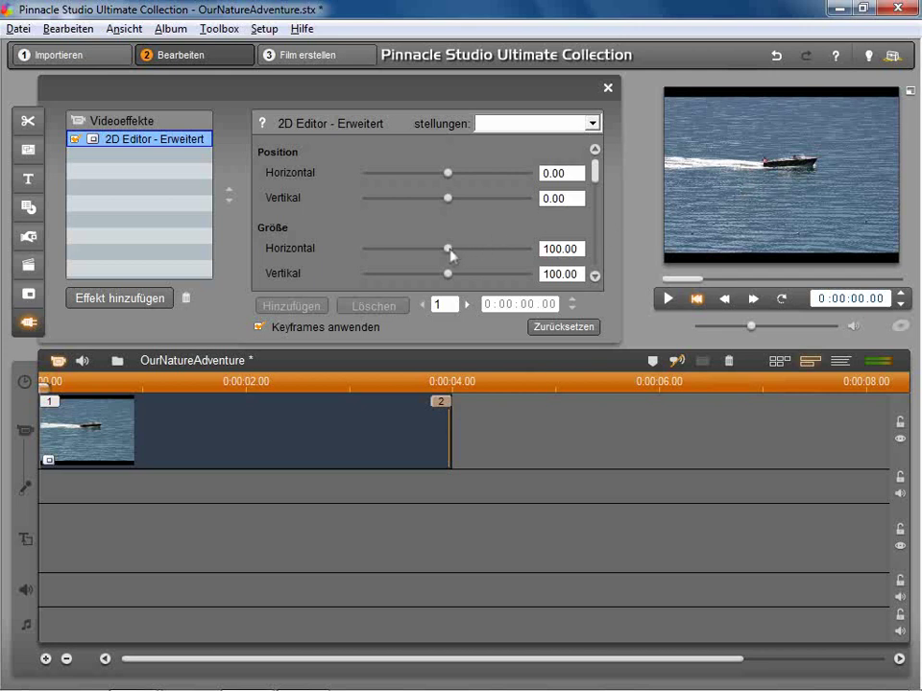
At the boat photo's first keyframe, set the horizontal and vertical size to 200 and the horizontal position to about -47.20.
{"action": "left_click_drag", "start_coordinate": [452, 250], "coordinate": [509, 250]}
{"action": "double_click", "coordinate": [562, 249]}
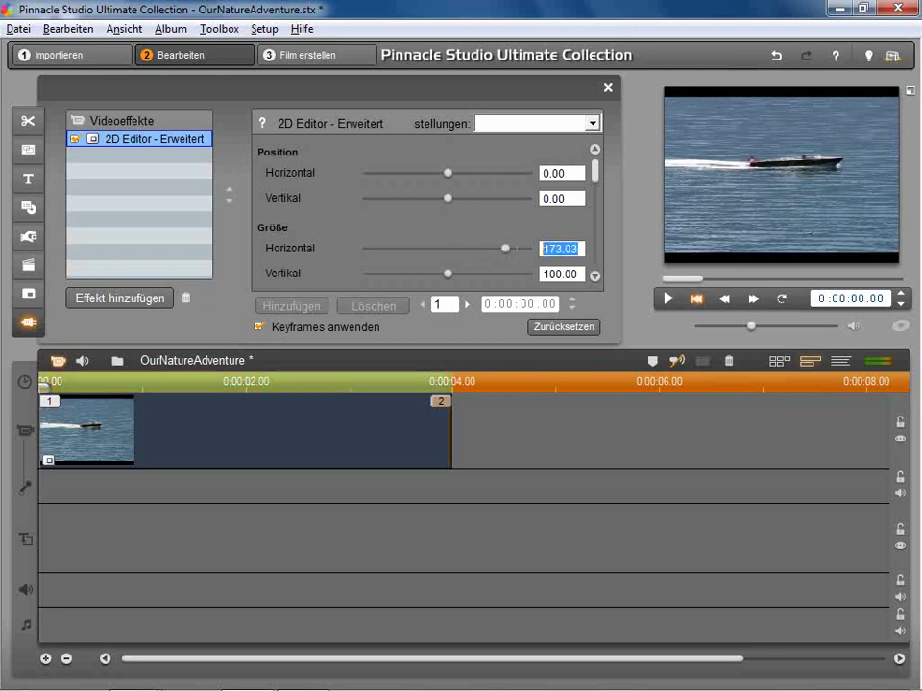
{"action": "type", "text": "200"}
{"action": "key", "text": "Return"}
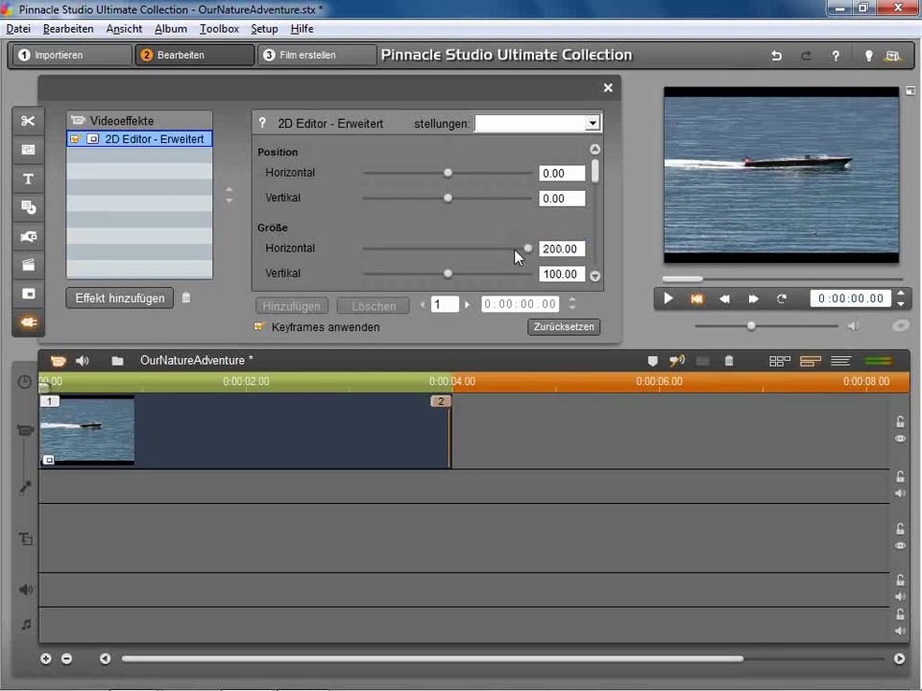
{"action": "double_click", "coordinate": [581, 276]}
{"action": "type", "text": "200"}
{"action": "key", "text": "Return"}
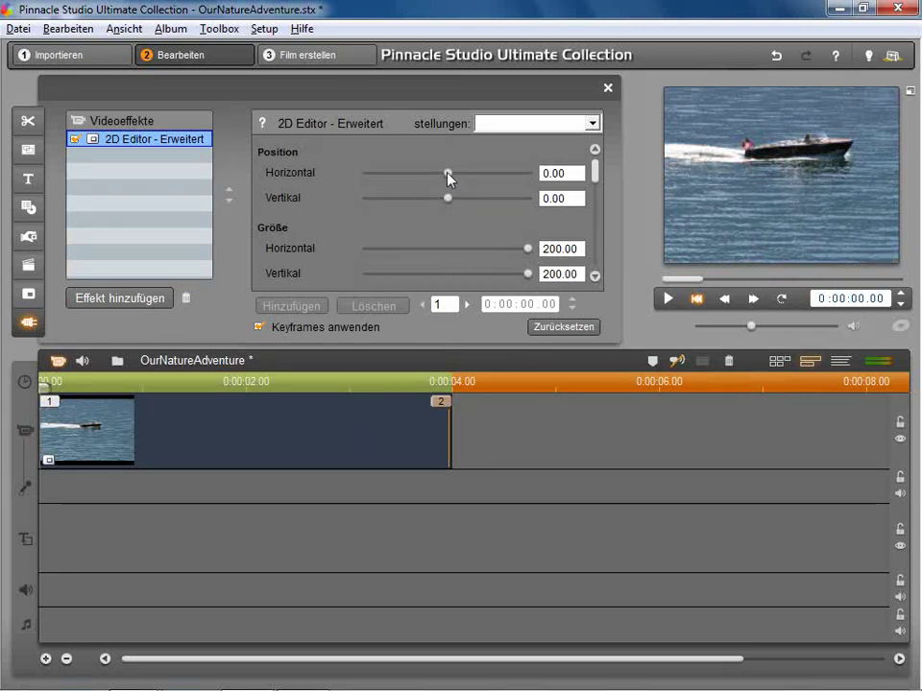
{"action": "left_click_drag", "start_coordinate": [444, 176], "coordinate": [428, 182]}
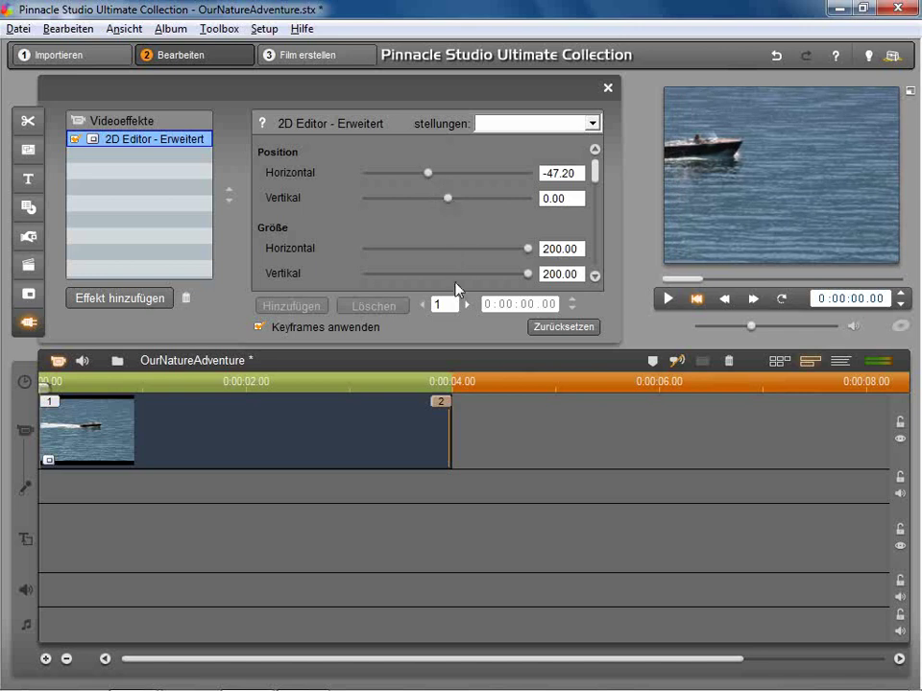
At the boat photo's second keyframe, set the horizontal and vertical size to 150 and the horizontal position to about 24.71.
{"action": "left_click", "coordinate": [468, 304]}
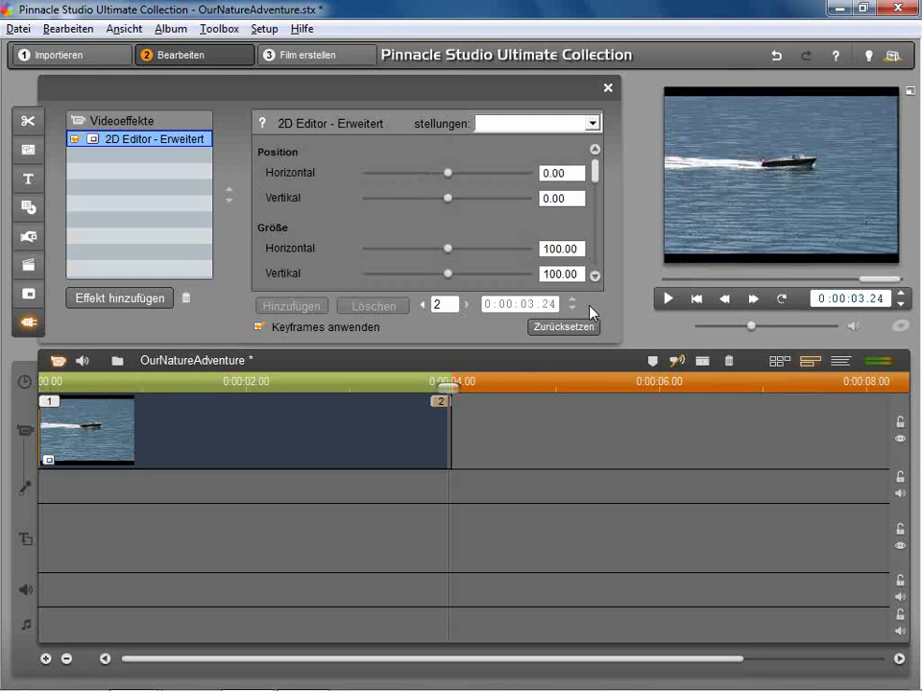
{"action": "double_click", "coordinate": [562, 250]}
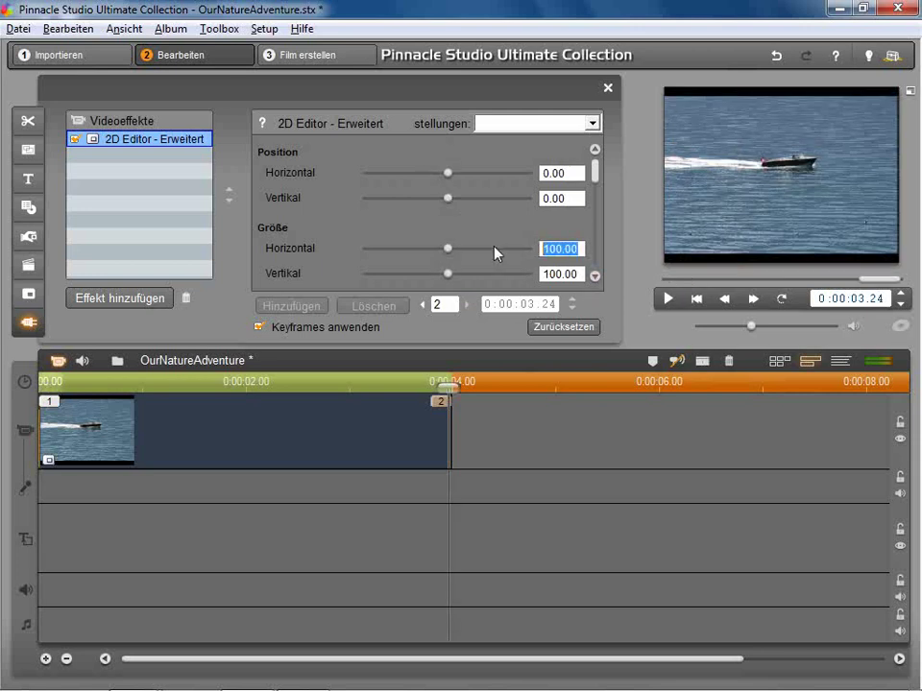
{"action": "type", "text": "150"}
{"action": "key", "text": "Return"}
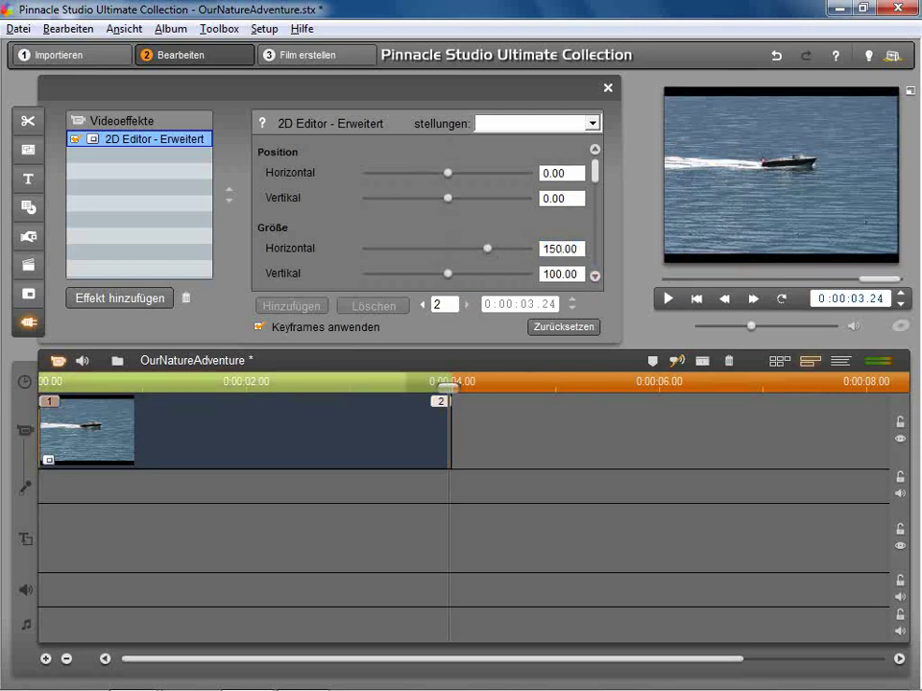
{"action": "double_click", "coordinate": [574, 275]}
{"action": "type", "text": "150"}
{"action": "key", "text": "Return"}
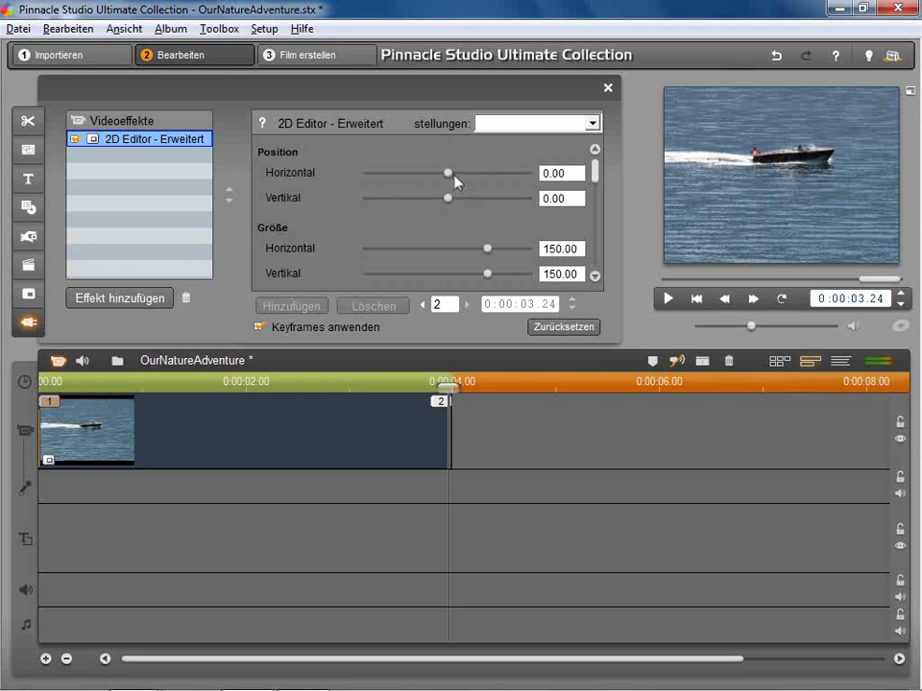
{"action": "left_click_drag", "start_coordinate": [452, 176], "coordinate": [463, 176]}
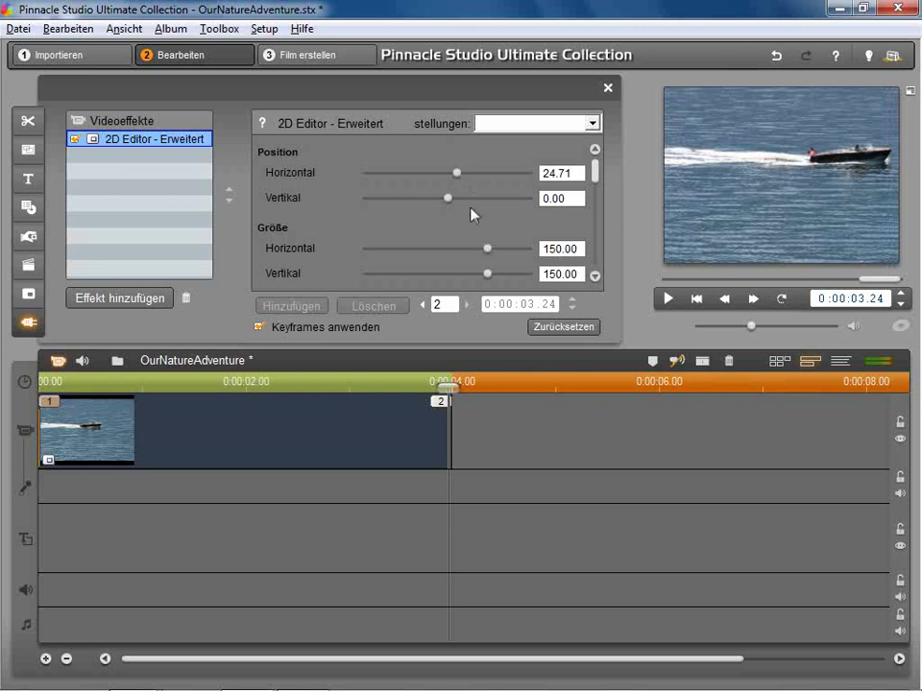
Close the effect settings and preview the boat photo's keyframed movement from start to end.
{"action": "left_click", "coordinate": [423, 305]}
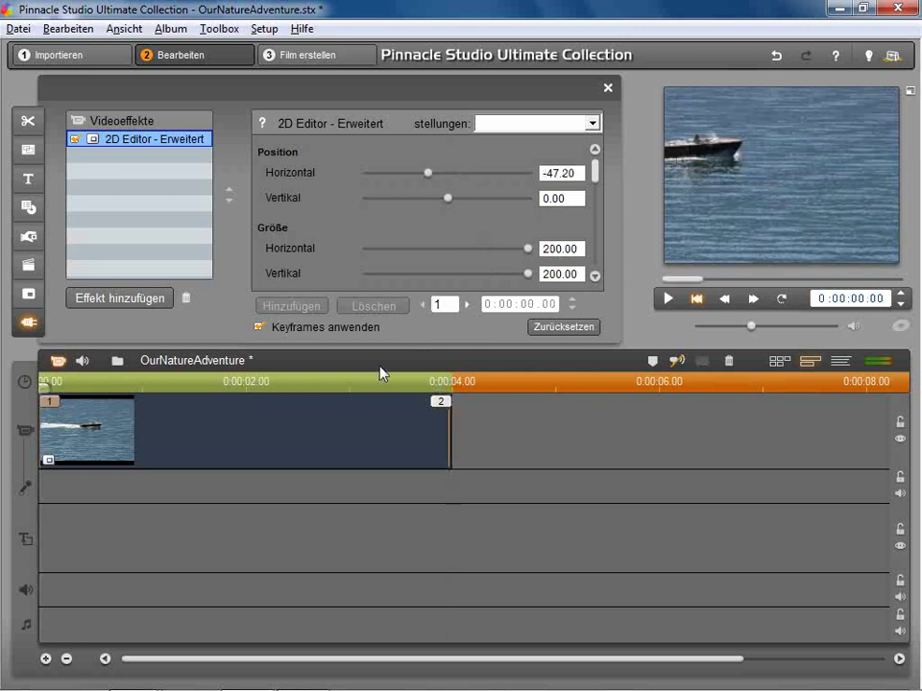
{"action": "left_click_drag", "start_coordinate": [33, 385], "coordinate": [450, 392]}
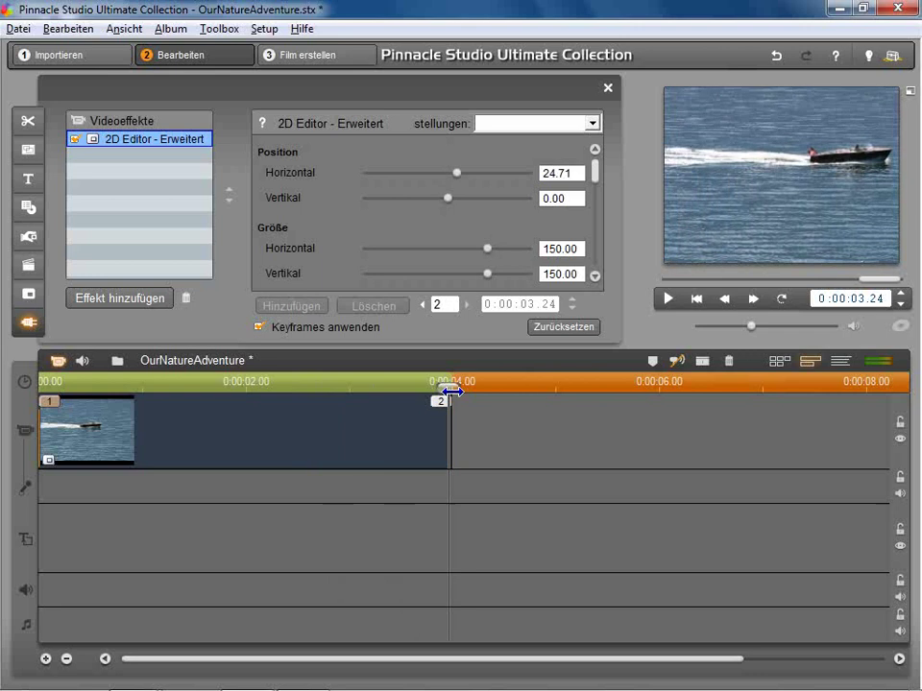
{"action": "left_click", "coordinate": [607, 89]}
{"action": "left_click_drag", "start_coordinate": [450, 388], "coordinate": [241, 388]}
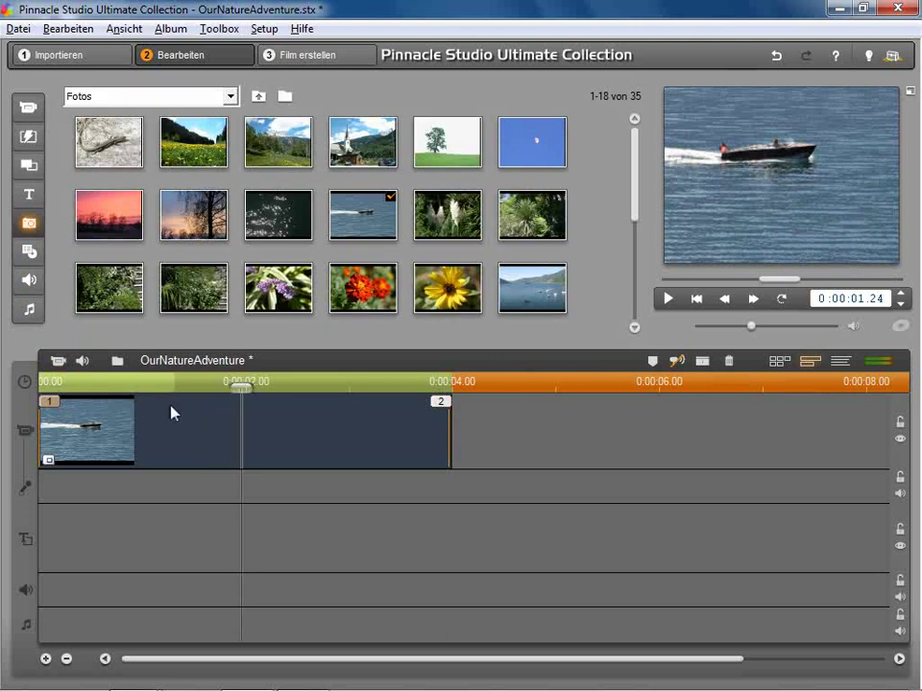
{"action": "left_click_drag", "start_coordinate": [239, 388], "coordinate": [39, 388]}
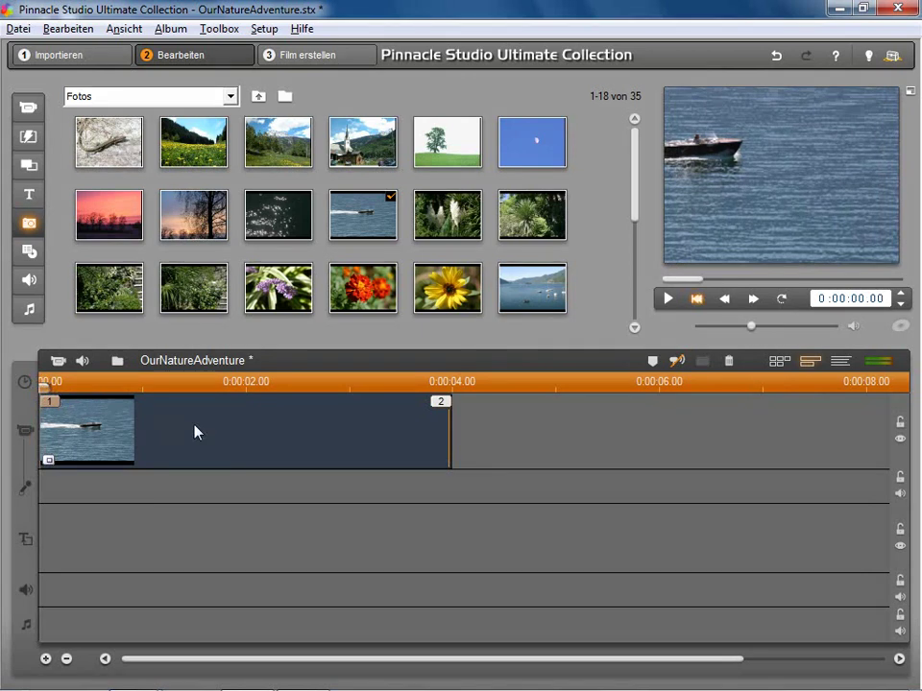
{"action": "left_click", "coordinate": [667, 300]}
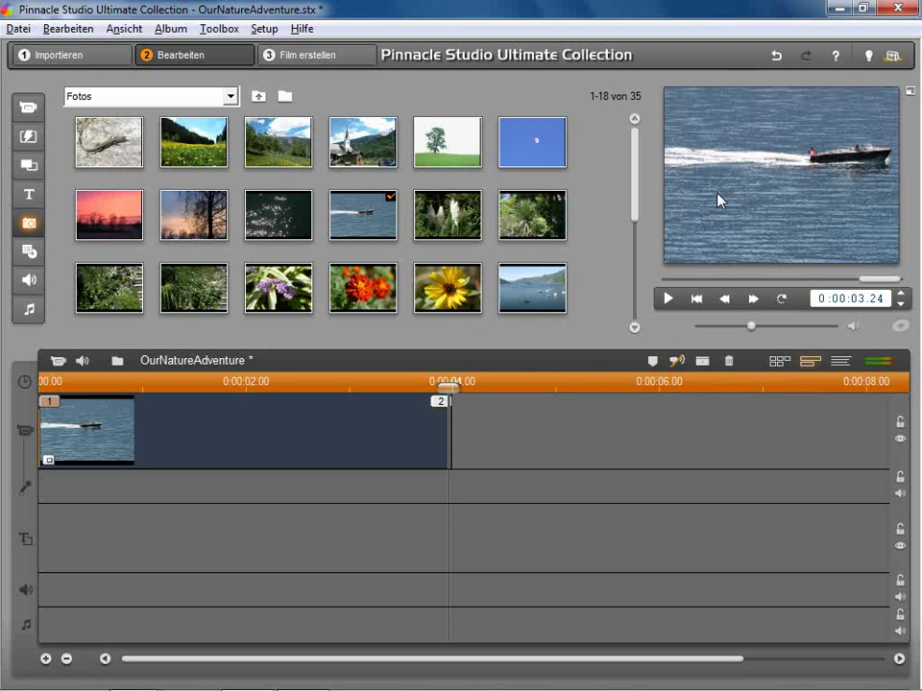
Place the yellow flower photo directly after the boat photo on the video track and add the 2D Editor - Erweitert effect to it.
{"action": "left_click_drag", "start_coordinate": [448, 288], "coordinate": [549, 420]}
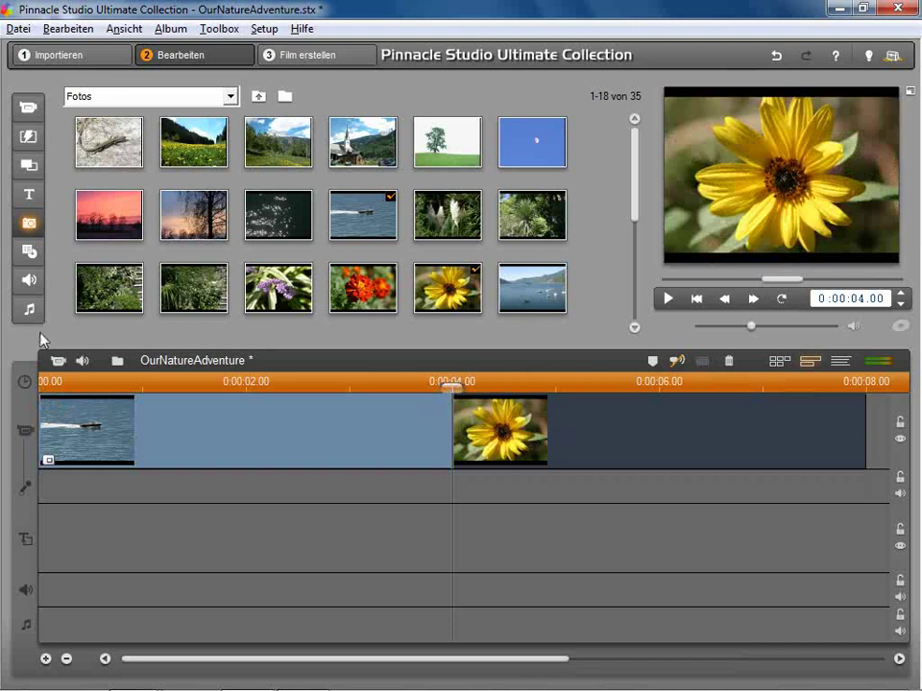
{"action": "left_click", "coordinate": [58, 360]}
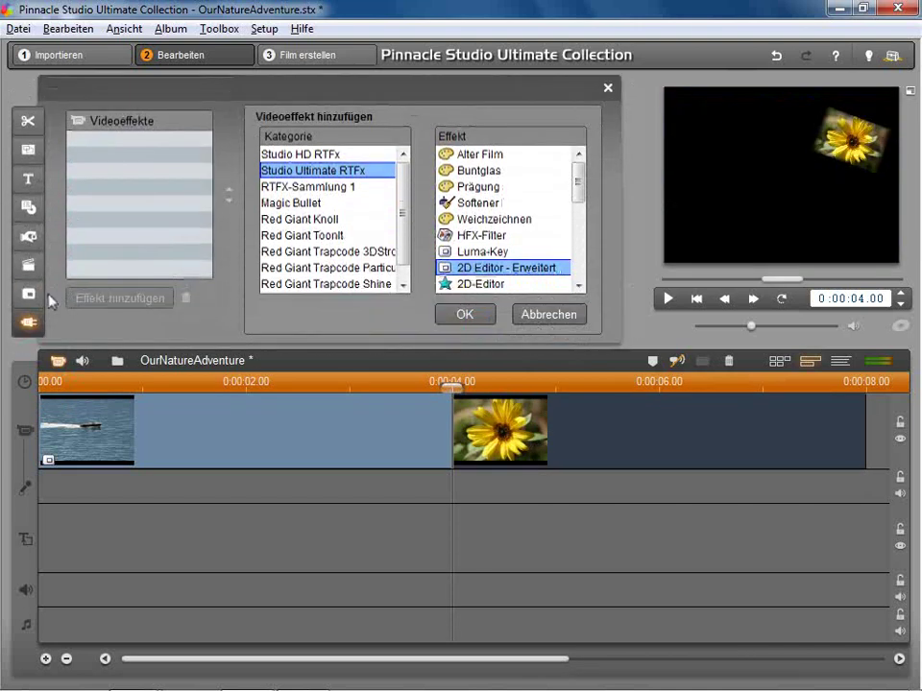
{"action": "left_click", "coordinate": [467, 314]}
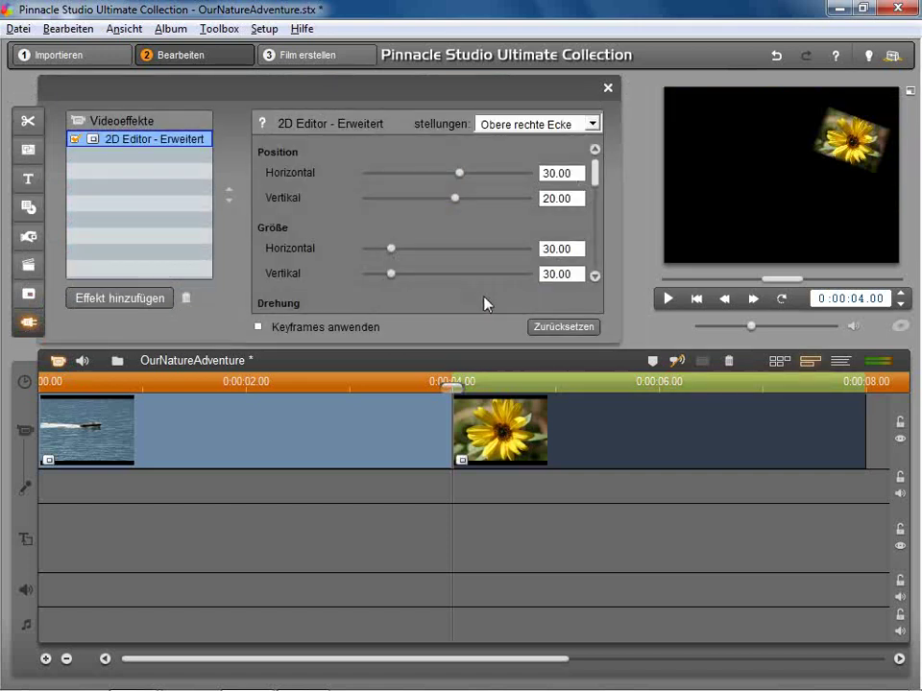
Reset the flower photo's 2D Editor - Erweitert settings and enable keyframes for the effect.
{"action": "left_click", "coordinate": [559, 328]}
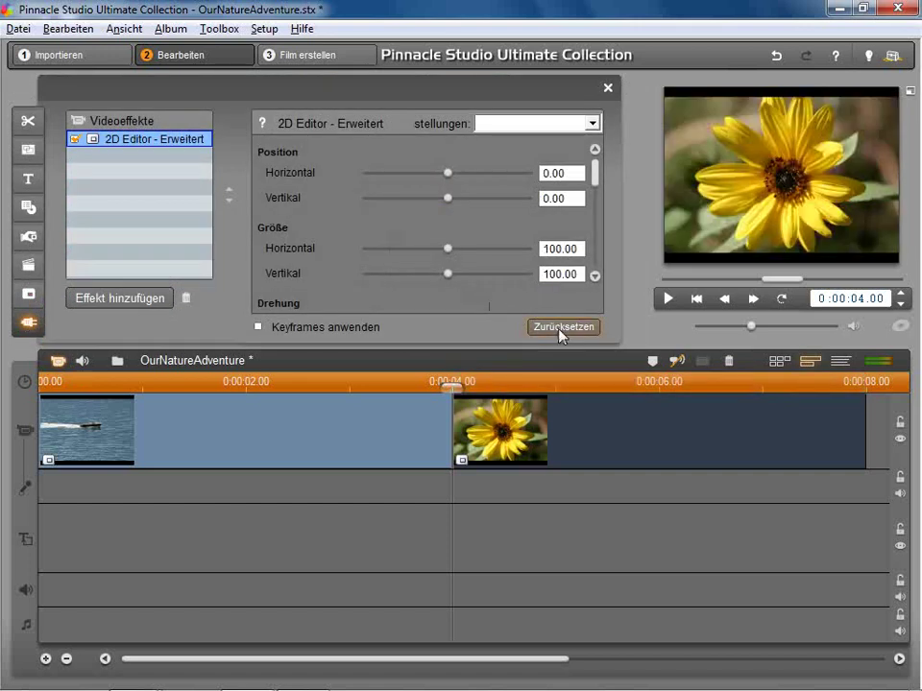
{"action": "left_click", "coordinate": [258, 327]}
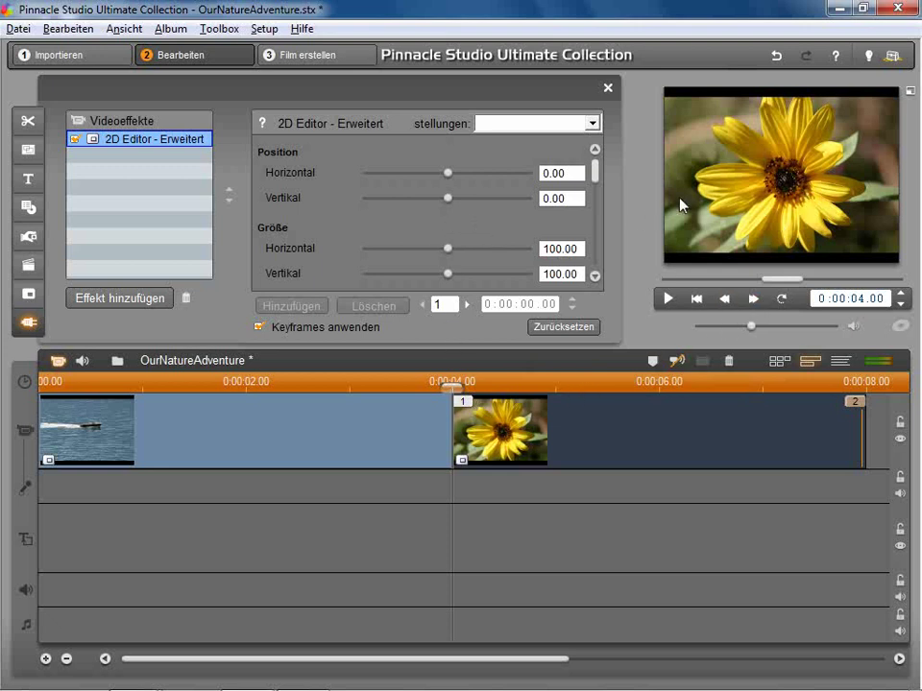
Set the horizontal and vertical size to 115 at the flower photo's first keyframe.
{"action": "left_click_drag", "start_coordinate": [451, 255], "coordinate": [459, 255]}
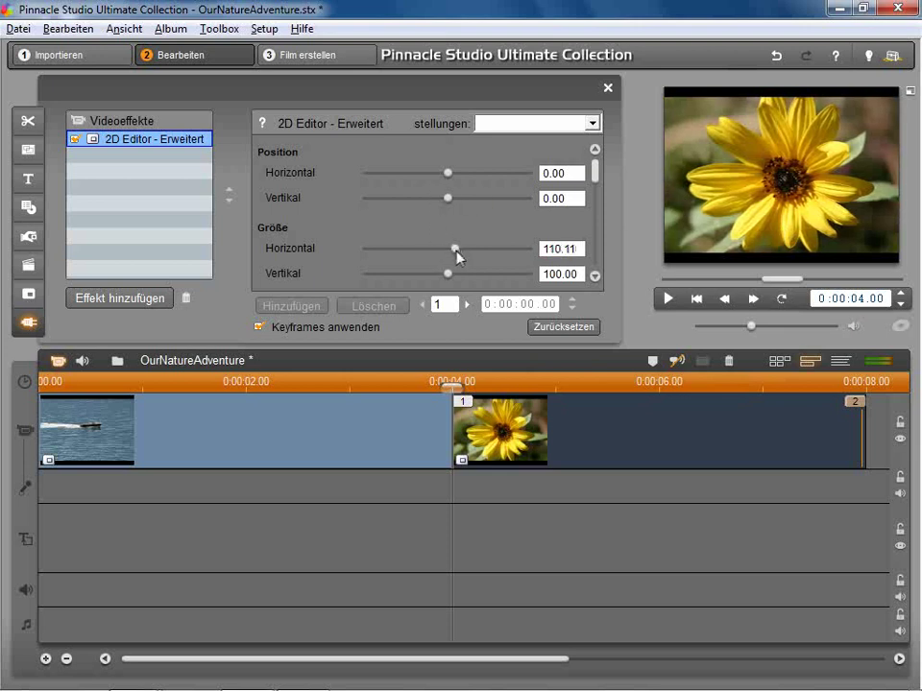
{"action": "double_click", "coordinate": [575, 249]}
{"action": "type", "text": "15"}
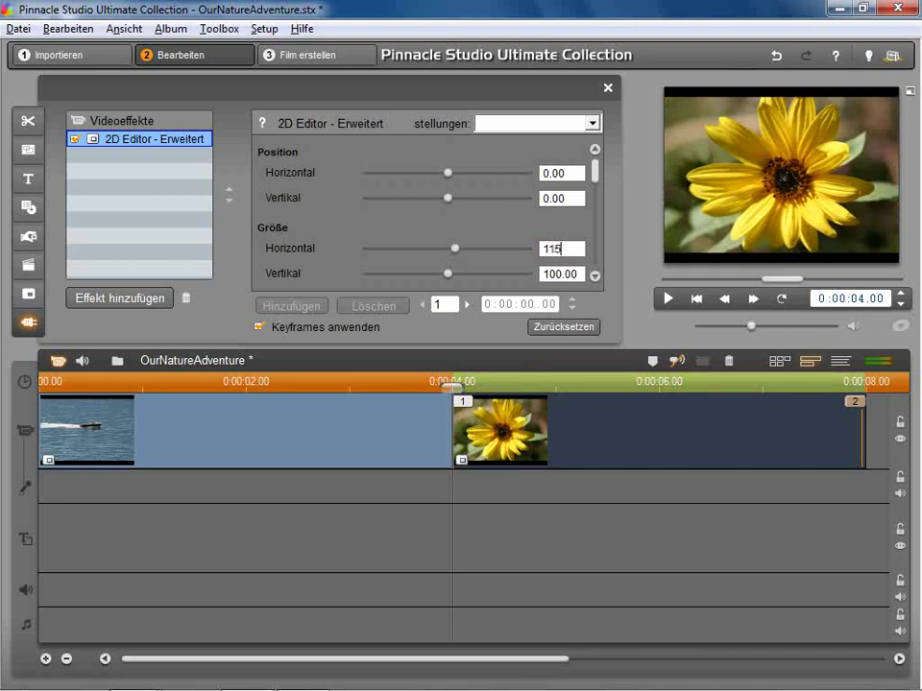
{"action": "key", "text": "Return"}
{"action": "double_click", "coordinate": [573, 274]}
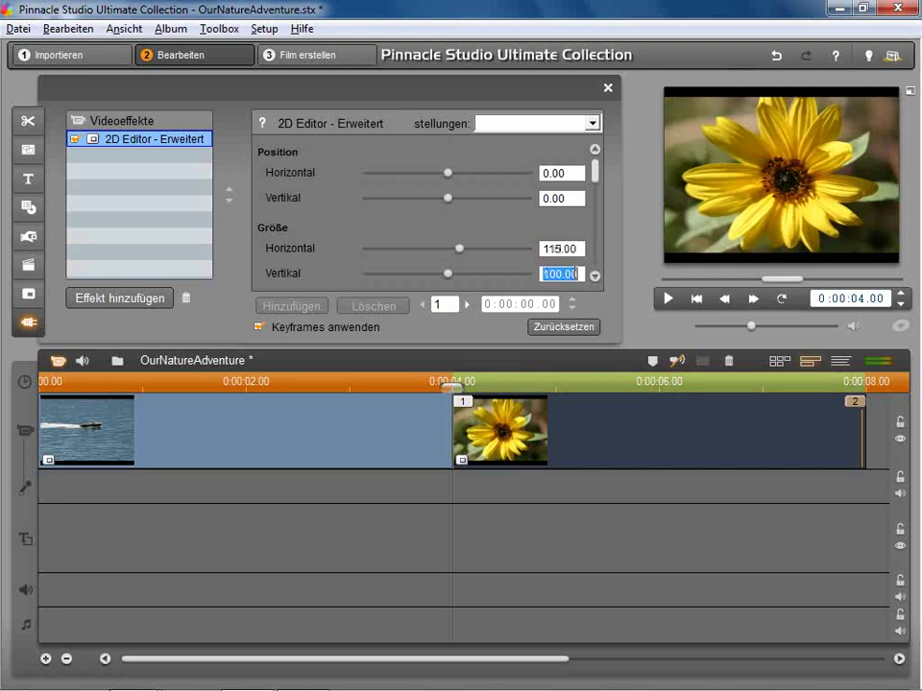
{"action": "type", "text": "115"}
{"action": "key", "text": "Return"}
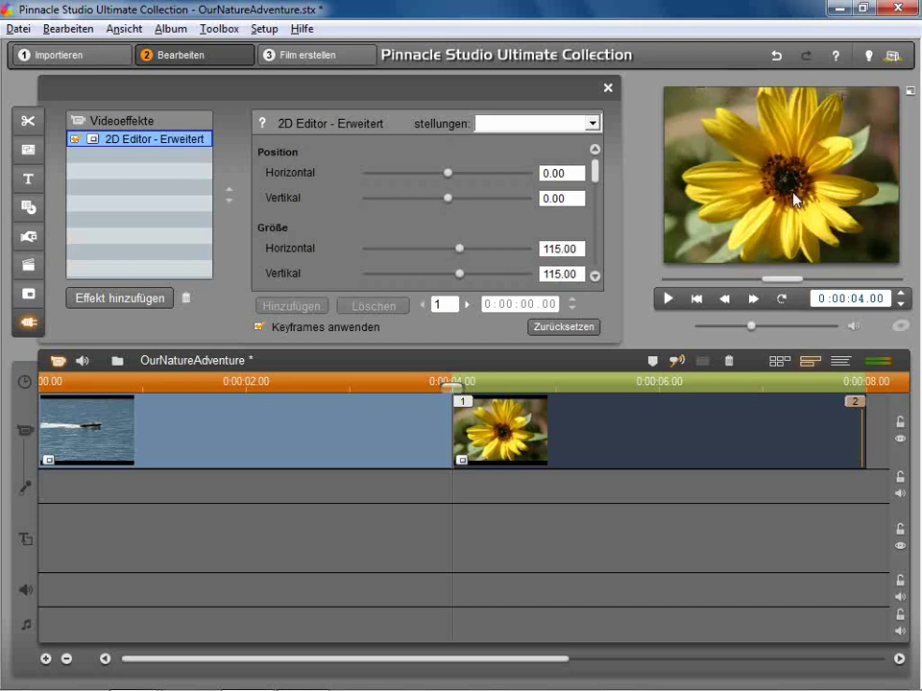
Create a middle keyframe on the flower photo at 0:00:06.02 with the horizontal and vertical size set to 200.
{"action": "left_click_drag", "start_coordinate": [460, 386], "coordinate": [668, 396]}
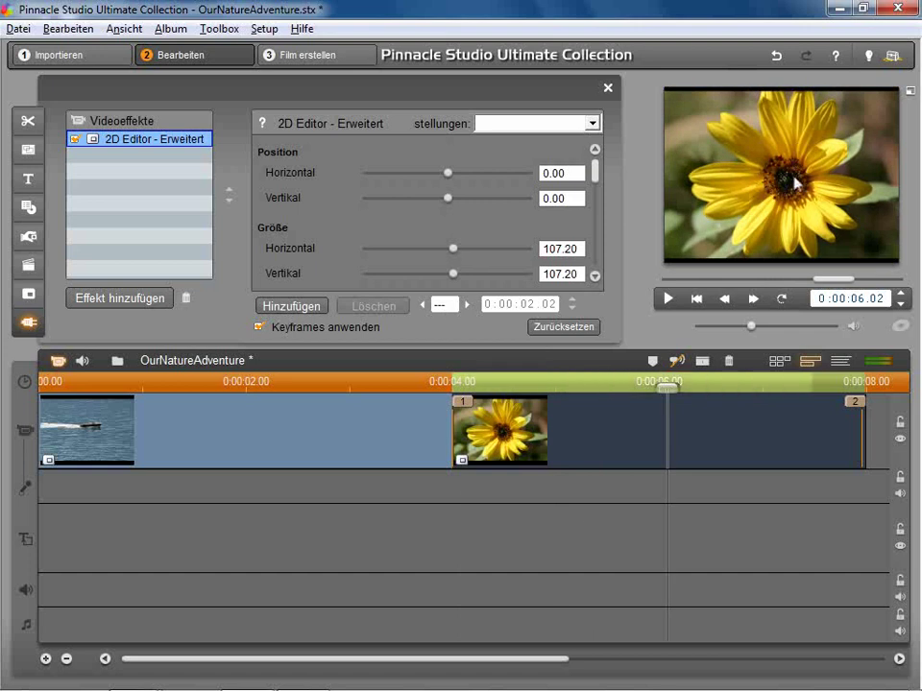
{"action": "double_click", "coordinate": [569, 249]}
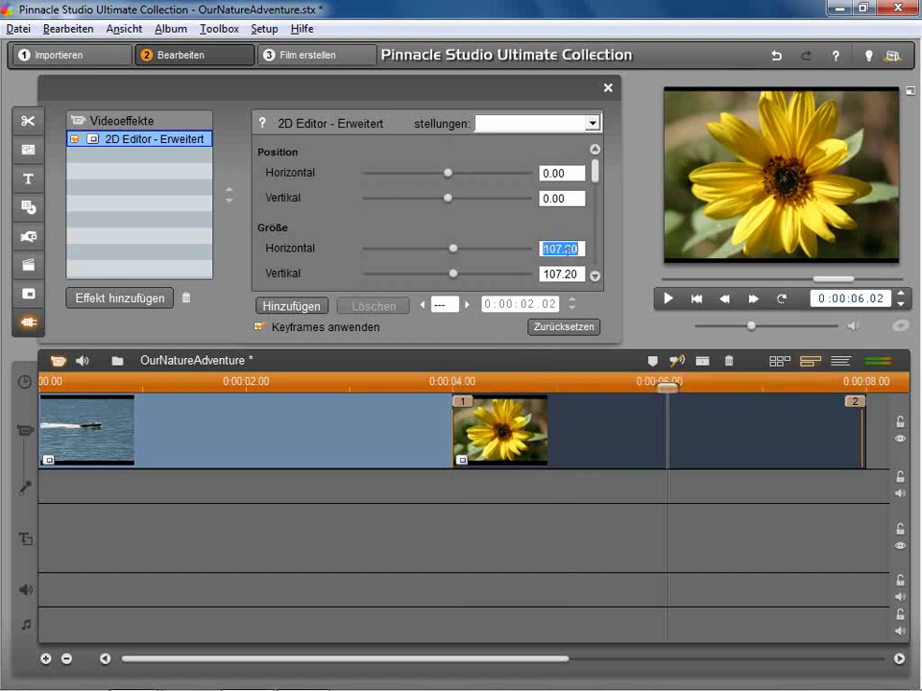
{"action": "type", "text": "200"}
{"action": "key", "text": "Return"}
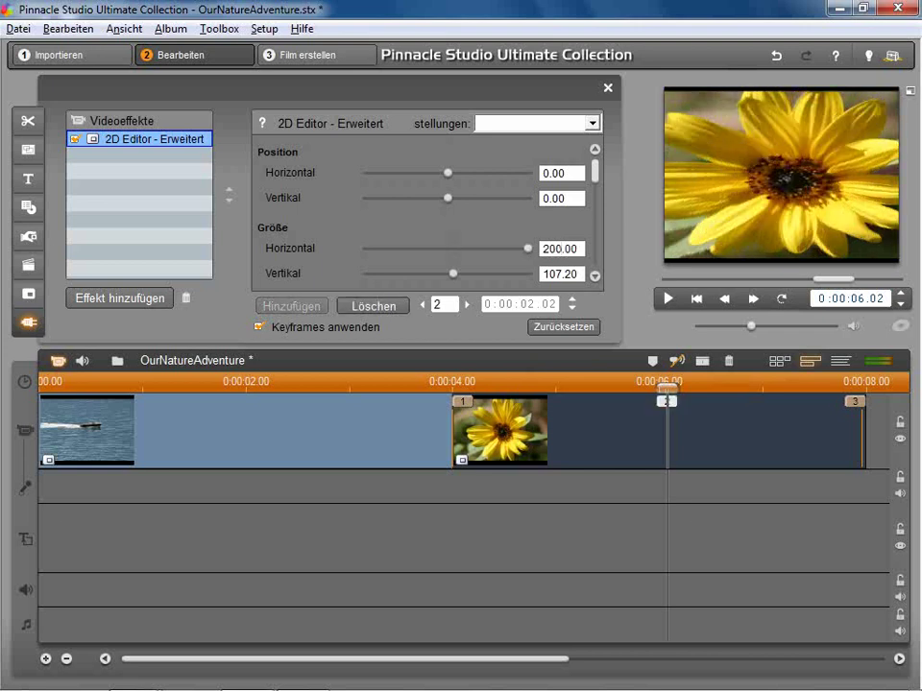
{"action": "double_click", "coordinate": [567, 273]}
{"action": "type", "text": "200"}
{"action": "key", "text": "Return"}
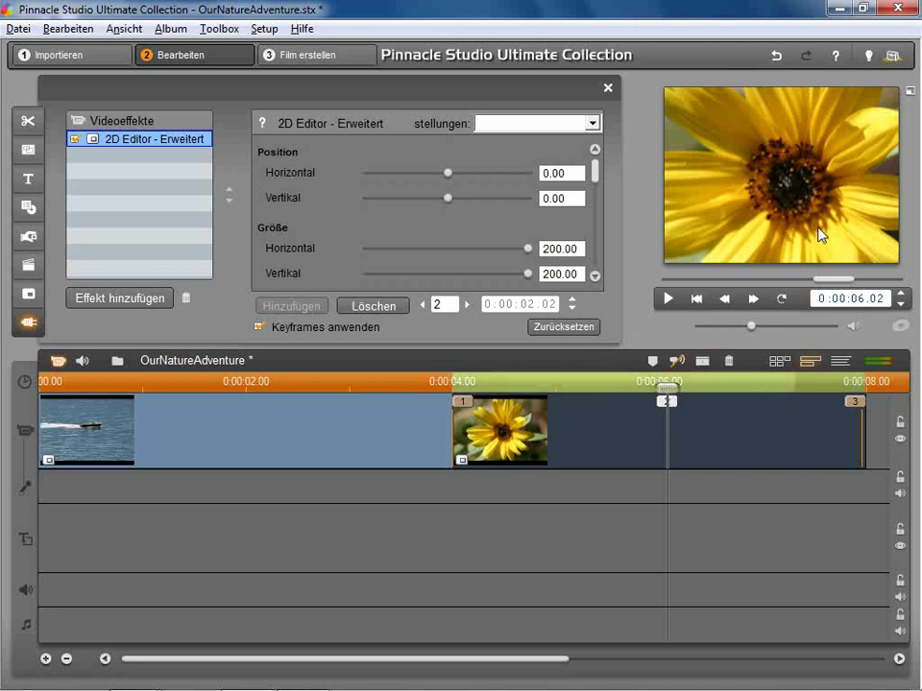
Create a keyframe on the flower photo at 0:00:06.18 with the horizontal and vertical size set to 200.
{"action": "left_click", "coordinate": [666, 389]}
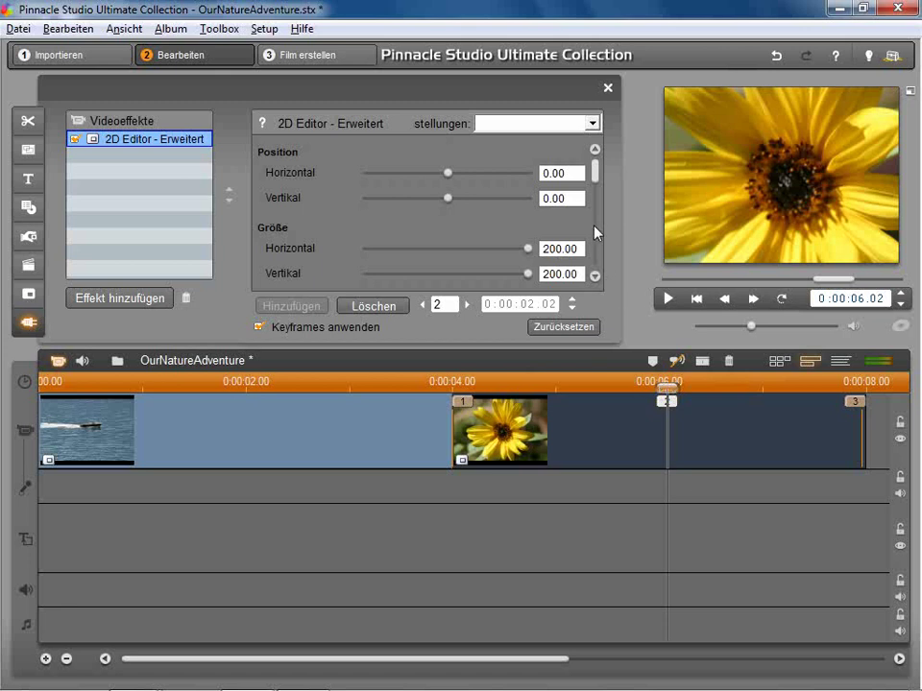
{"action": "left_click_drag", "start_coordinate": [665, 386], "coordinate": [731, 382]}
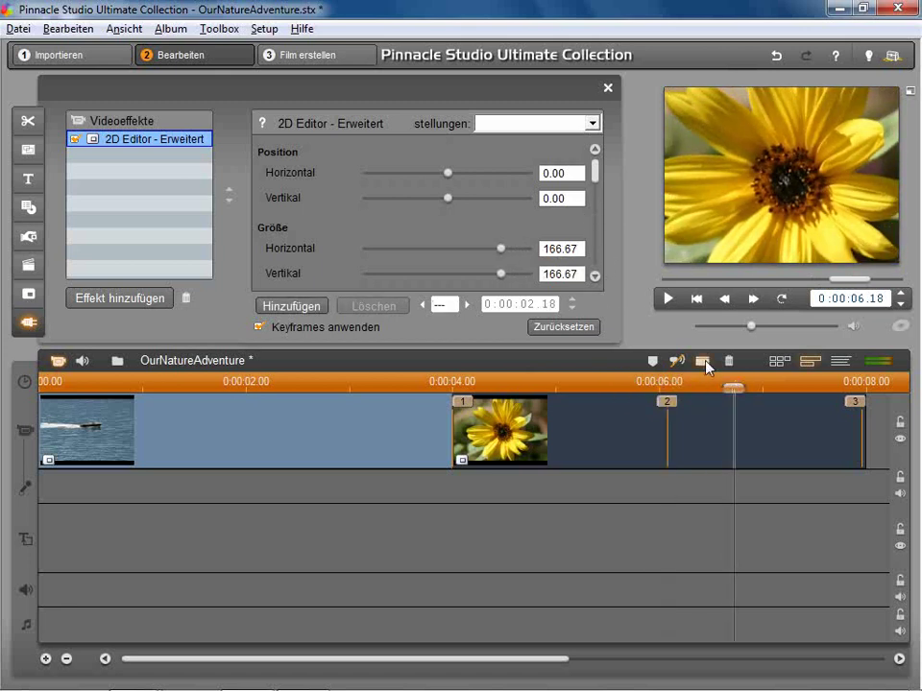
{"action": "double_click", "coordinate": [571, 250]}
{"action": "type", "text": "200"}
{"action": "key", "text": "Return"}
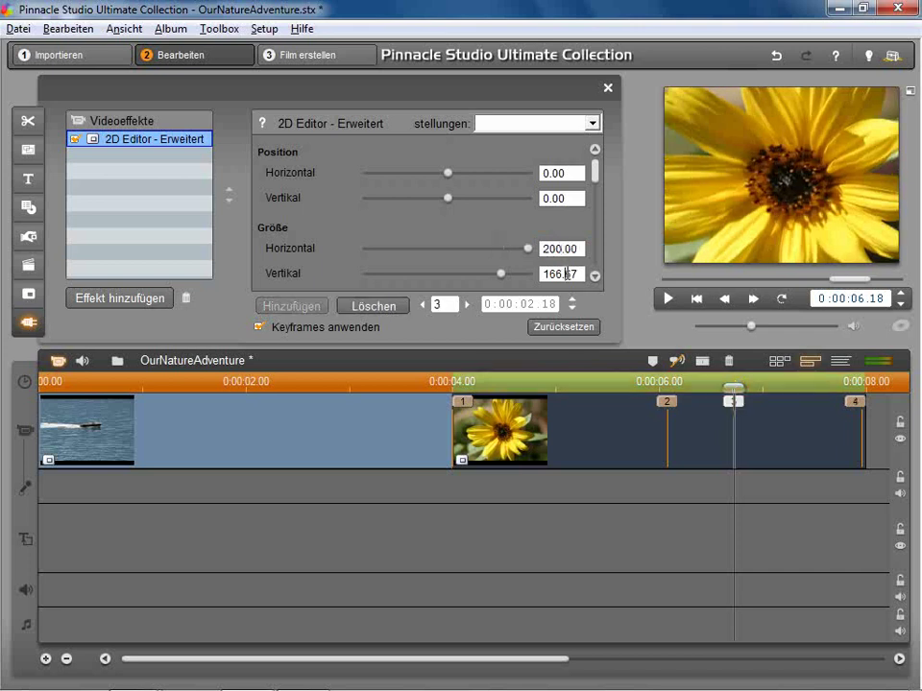
{"action": "double_click", "coordinate": [568, 274]}
{"action": "type", "text": "200"}
{"action": "key", "text": "Return"}
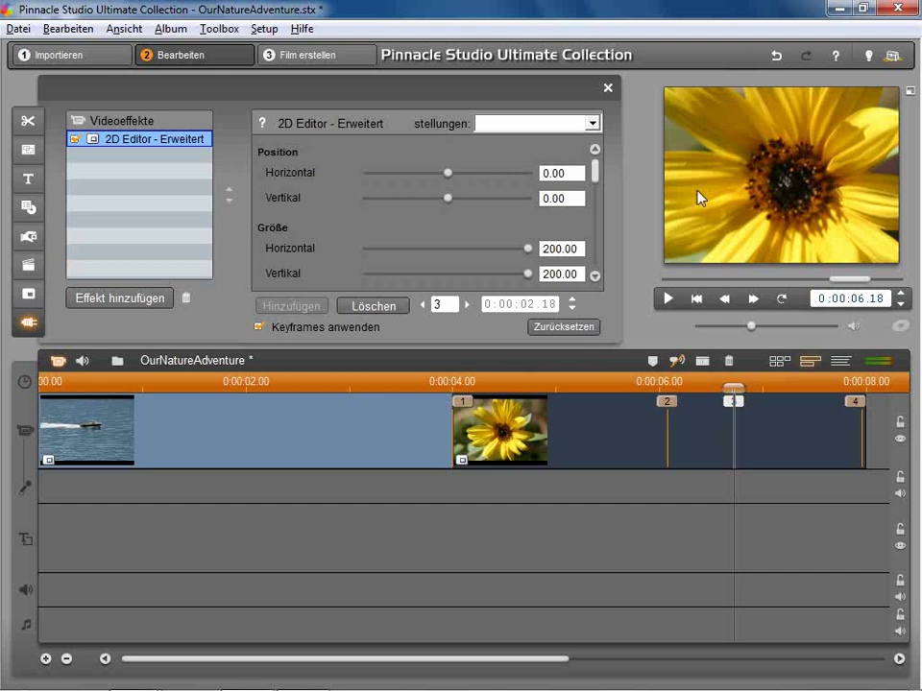
Set the flower photo's last keyframe to 200 horizontal and vertical size and shift its horizontal position to about -49.
{"action": "left_click", "coordinate": [467, 305]}
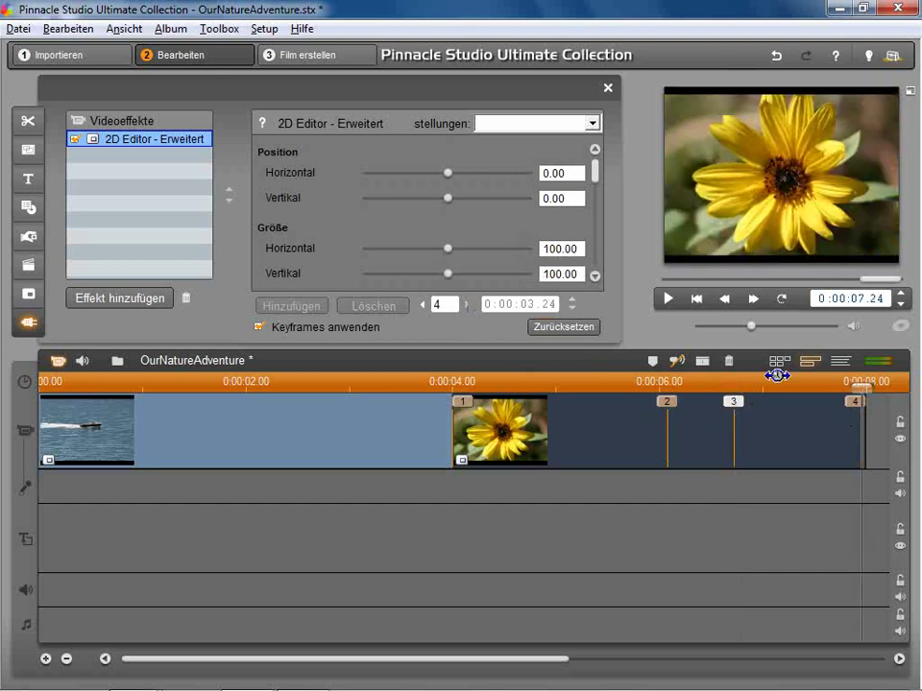
{"action": "double_click", "coordinate": [575, 248]}
{"action": "type", "text": "200"}
{"action": "key", "text": "Return"}
{"action": "double_click", "coordinate": [555, 275]}
{"action": "type", "text": "200"}
{"action": "key", "text": "Return"}
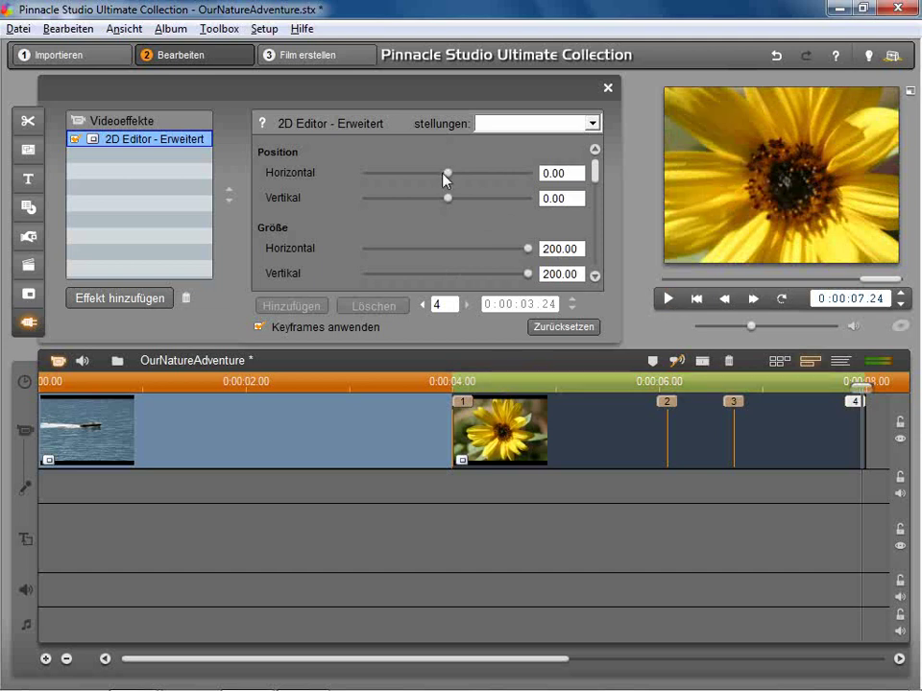
{"action": "left_click_drag", "start_coordinate": [443, 172], "coordinate": [428, 177]}
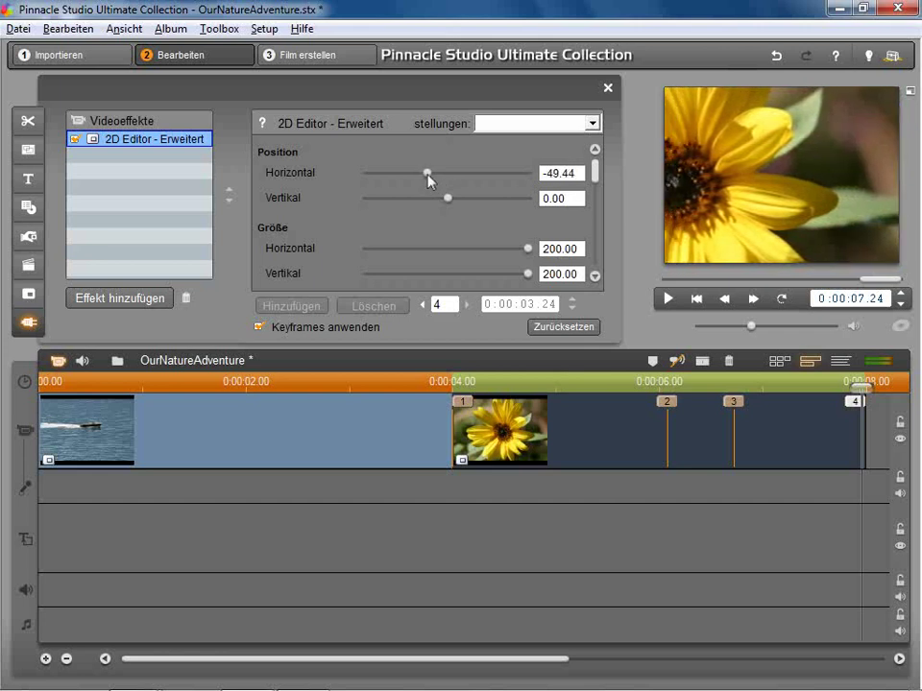
Scrub through the flower photo's animation, close the effect settings and play back the movement.
{"action": "mouse_move", "coordinate": [861, 385]}
{"action": "left_mouse_down"}
{"action": "mouse_move", "coordinate": [654, 376]}
{"action": "mouse_move", "coordinate": [446, 387]}
{"action": "mouse_move", "coordinate": [855, 386]}
{"action": "left_mouse_up"}
{"action": "left_click_drag", "start_coordinate": [675, 387], "coordinate": [290, 381]}
{"action": "left_click", "coordinate": [607, 90]}
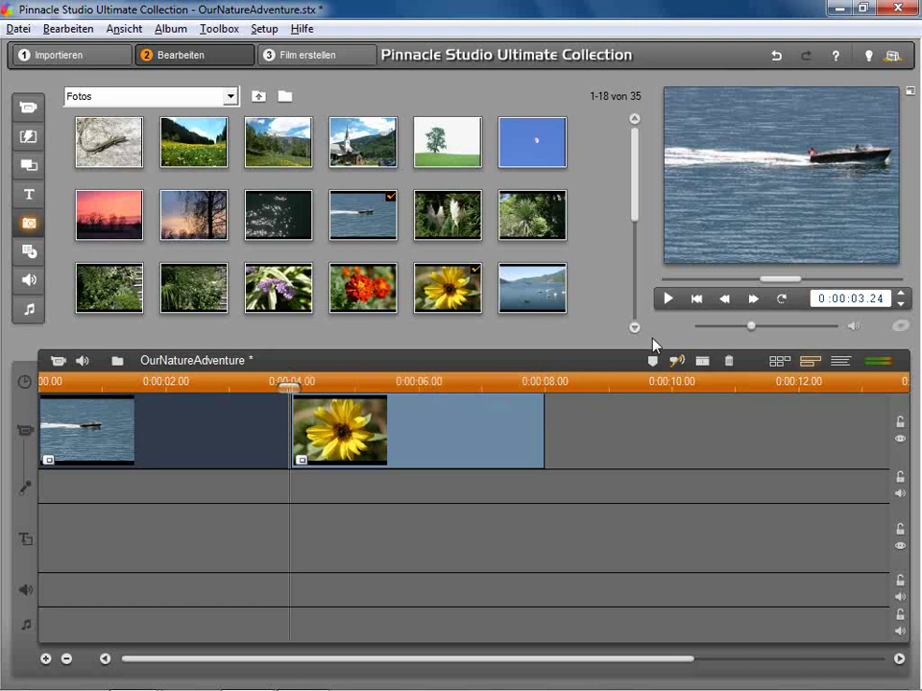
{"action": "left_click", "coordinate": [669, 300]}
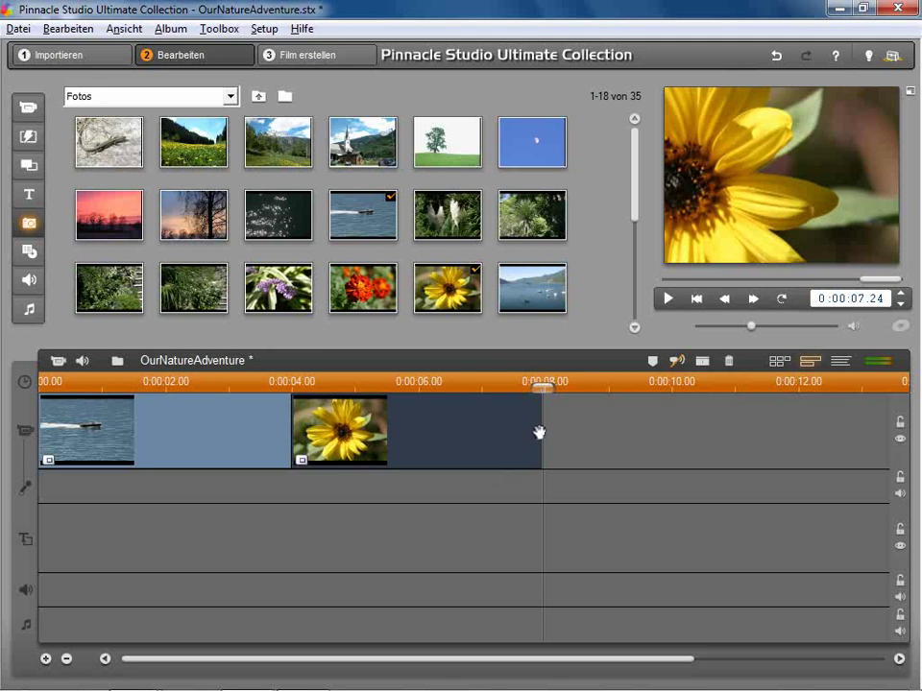
Lengthen the flower photo to end at about 0:00:10.12 and play its slower animation from the start.
{"action": "left_click_drag", "start_coordinate": [539, 430], "coordinate": [702, 441]}
{"action": "left_click_drag", "start_coordinate": [696, 387], "coordinate": [293, 388]}
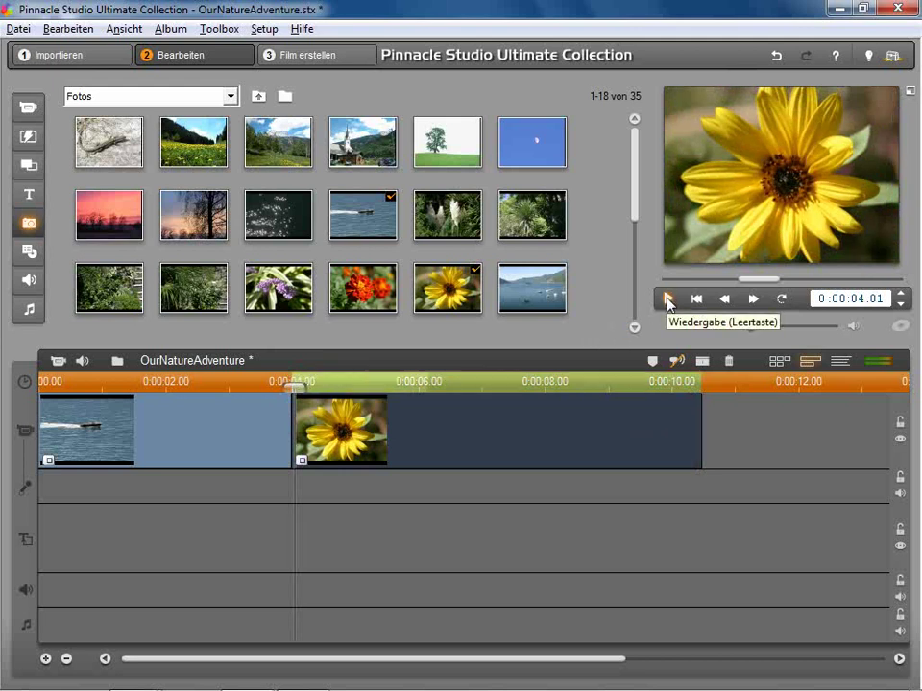
{"action": "left_click", "coordinate": [669, 300]}
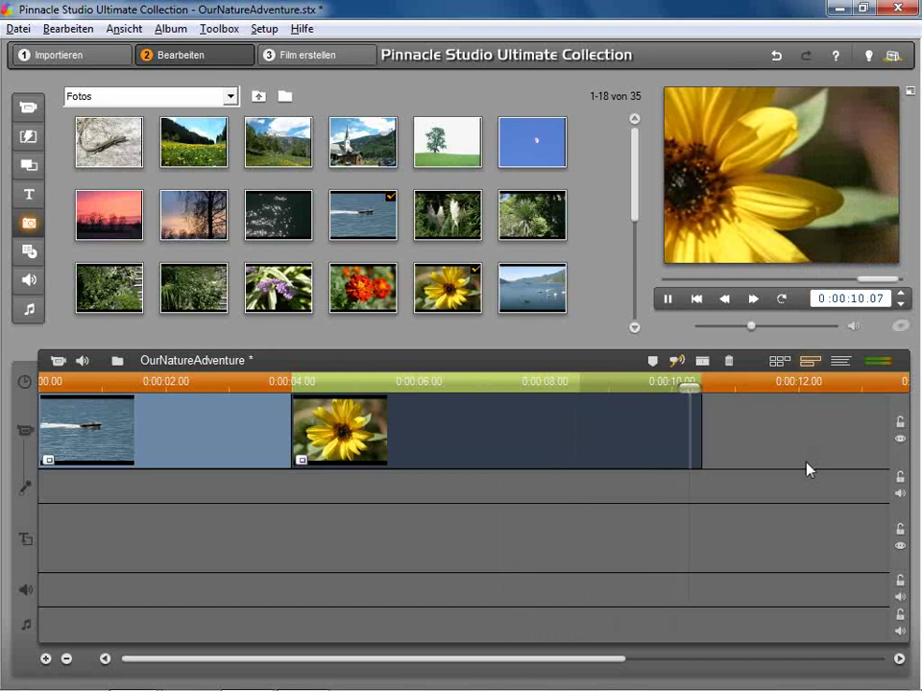
{"action": "left_click", "coordinate": [788, 445]}
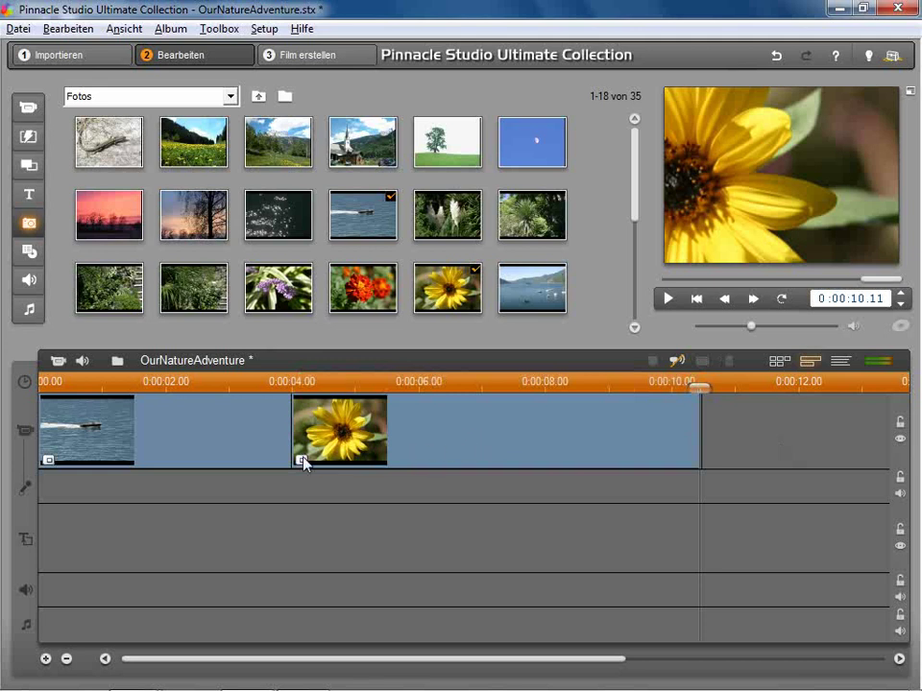
Place the striped fish video scene directly after the flower photo on the video track.
{"action": "left_click", "coordinate": [28, 105]}
{"action": "left_click_drag", "start_coordinate": [188, 223], "coordinate": [730, 423]}
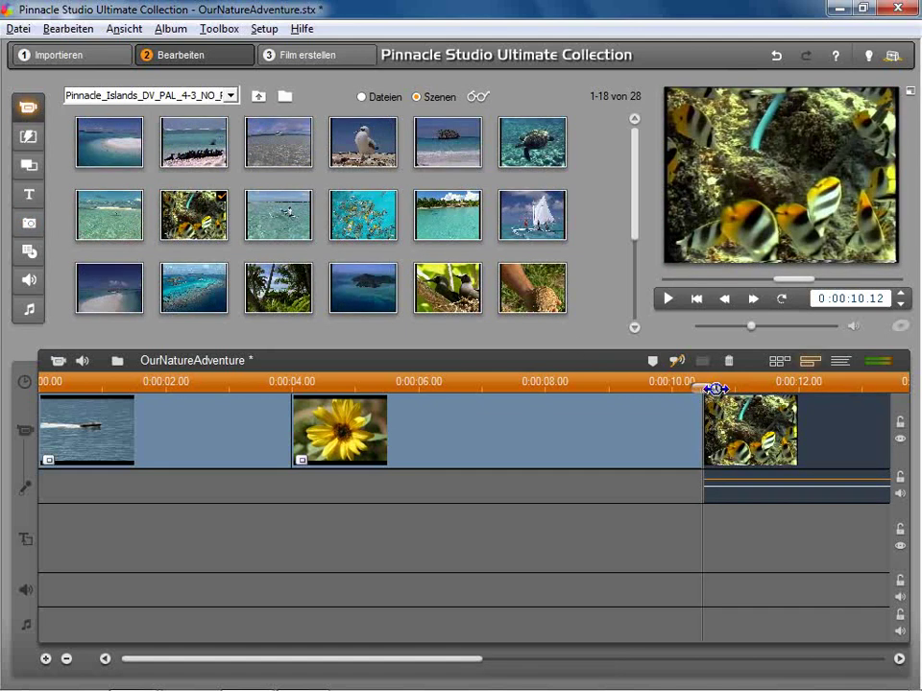
{"action": "left_click_drag", "start_coordinate": [654, 383], "coordinate": [360, 373]}
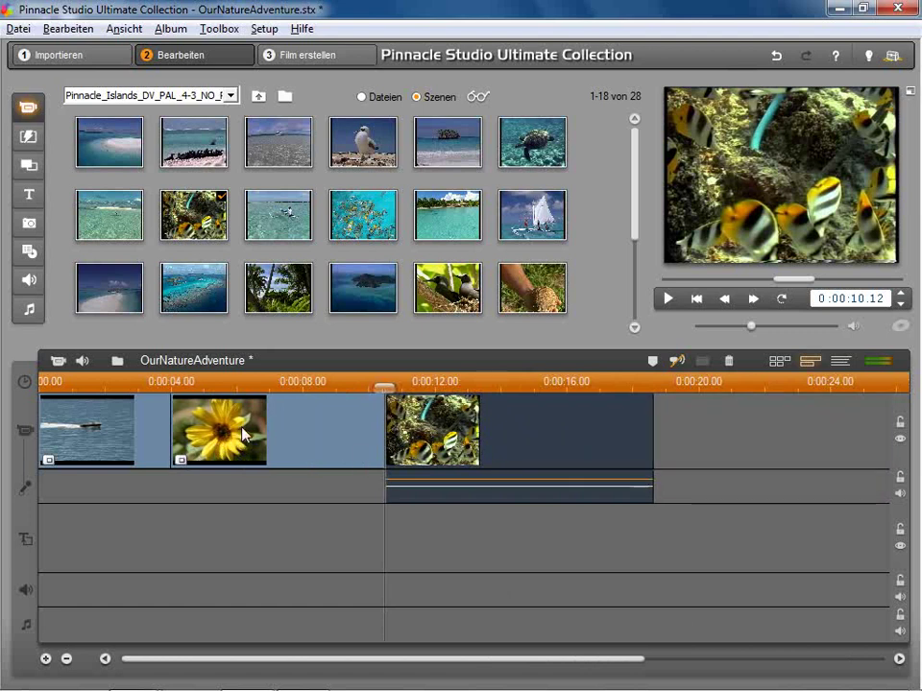
Copy all effects from the flower photo and paste the 2D Editor - Erweitert effect onto the fish clip.
{"action": "left_click", "coordinate": [196, 448]}
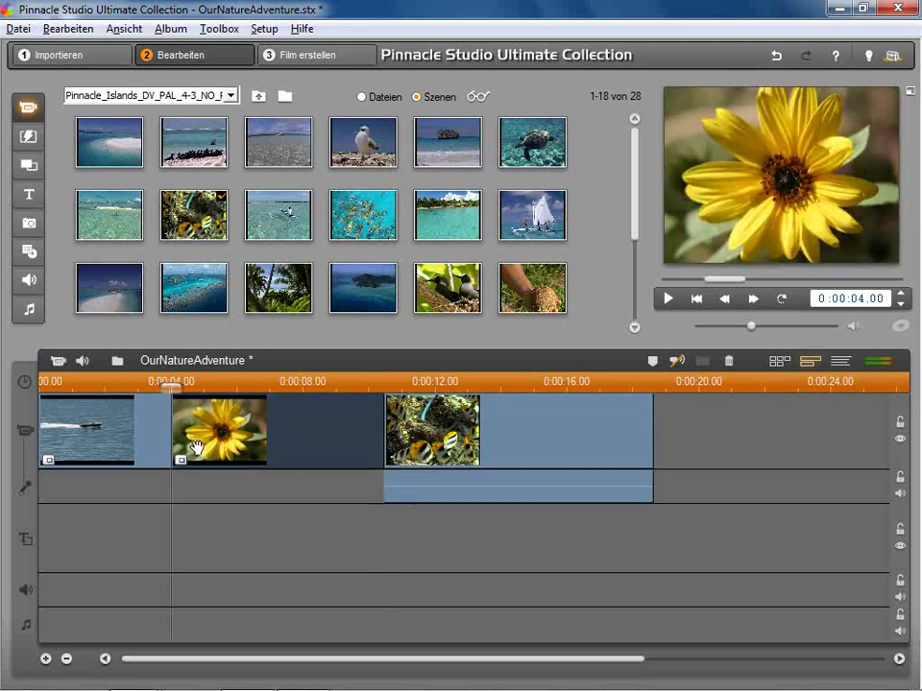
{"action": "right_click", "coordinate": [230, 439]}
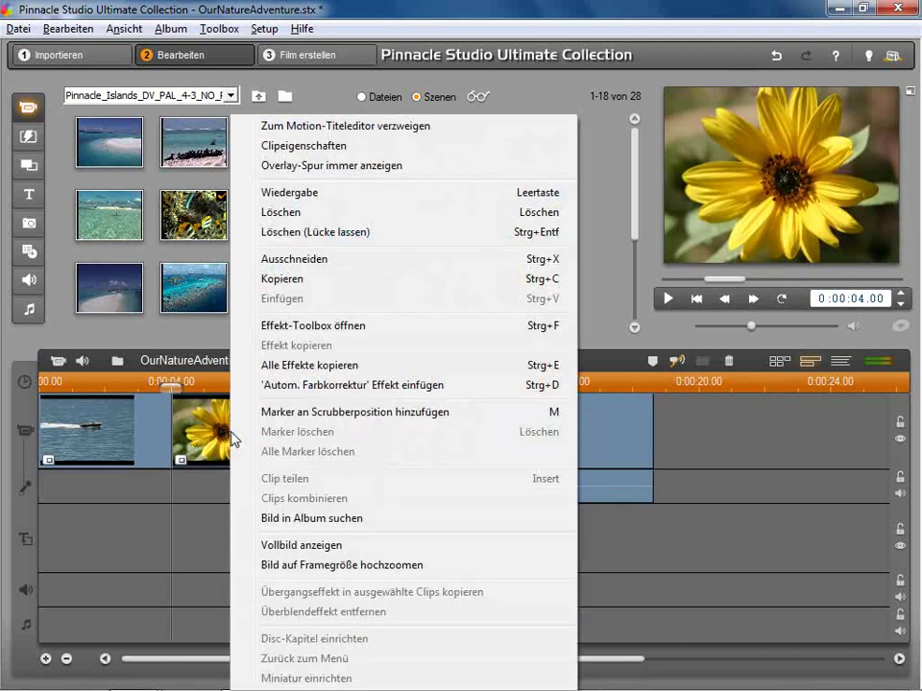
{"action": "left_click", "coordinate": [315, 368]}
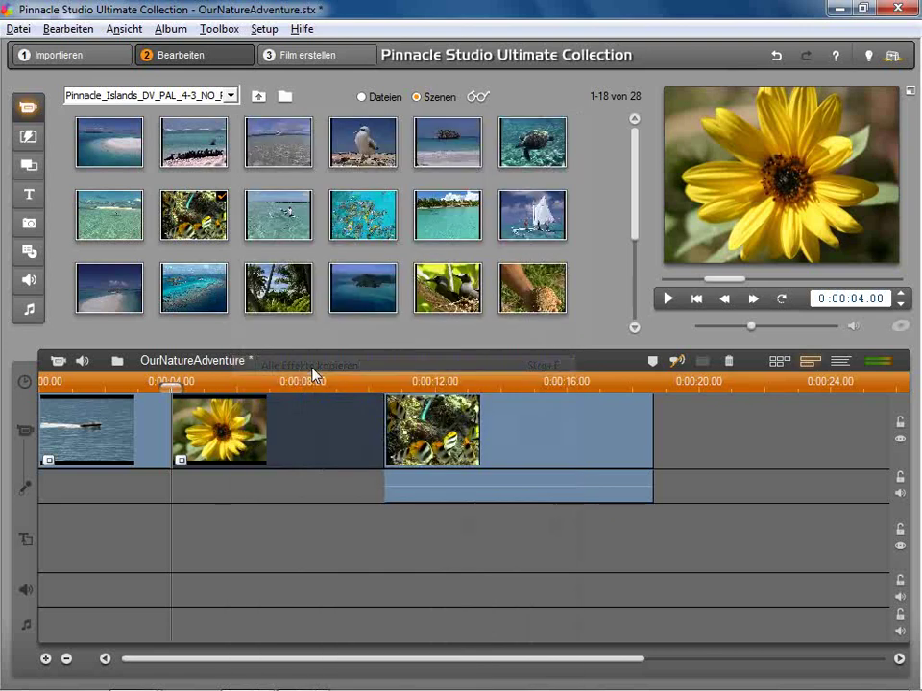
{"action": "left_click", "coordinate": [504, 430]}
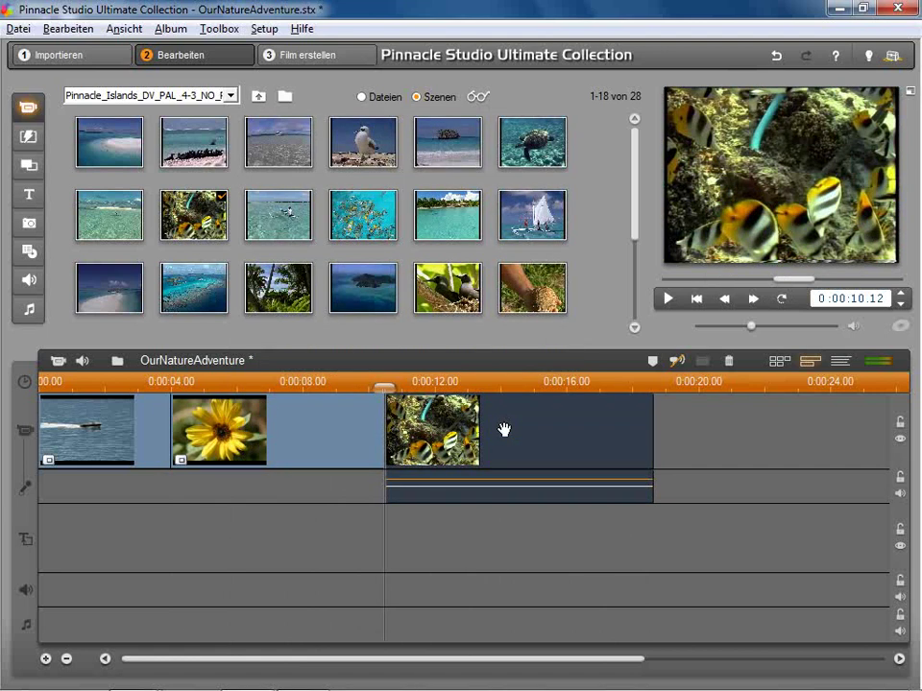
{"action": "right_click", "coordinate": [505, 429]}
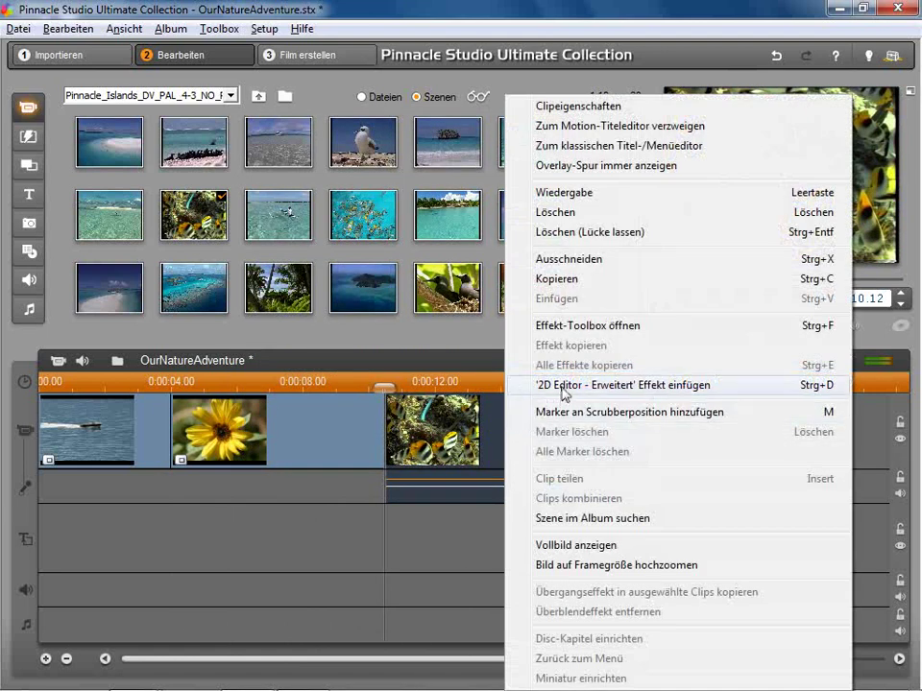
{"action": "left_click", "coordinate": [662, 385]}
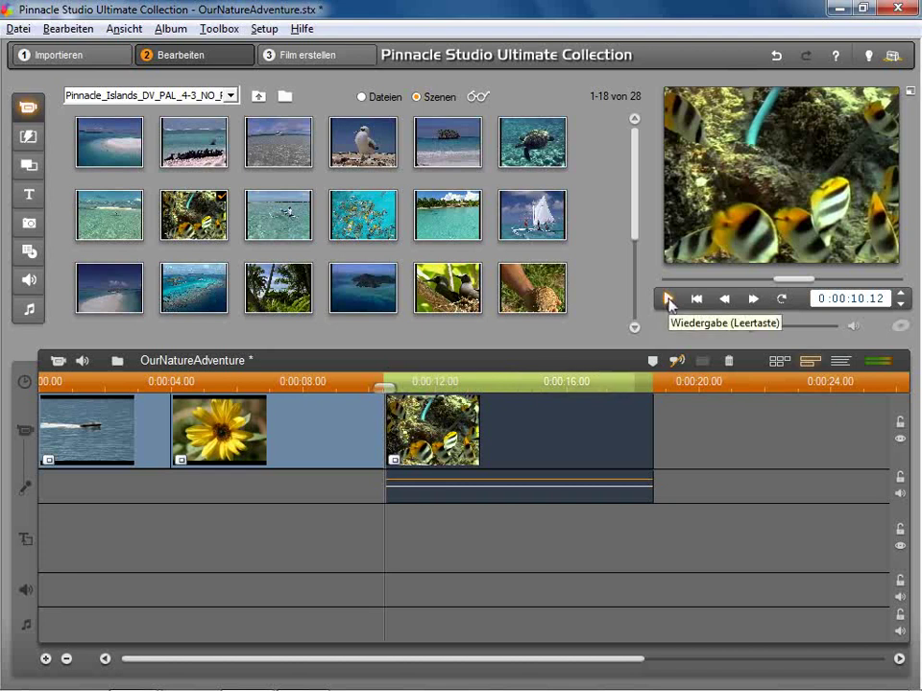
Play the fish clip and examine its pasted keyframes in the effect settings along the whole clip.
{"action": "left_click", "coordinate": [670, 299]}
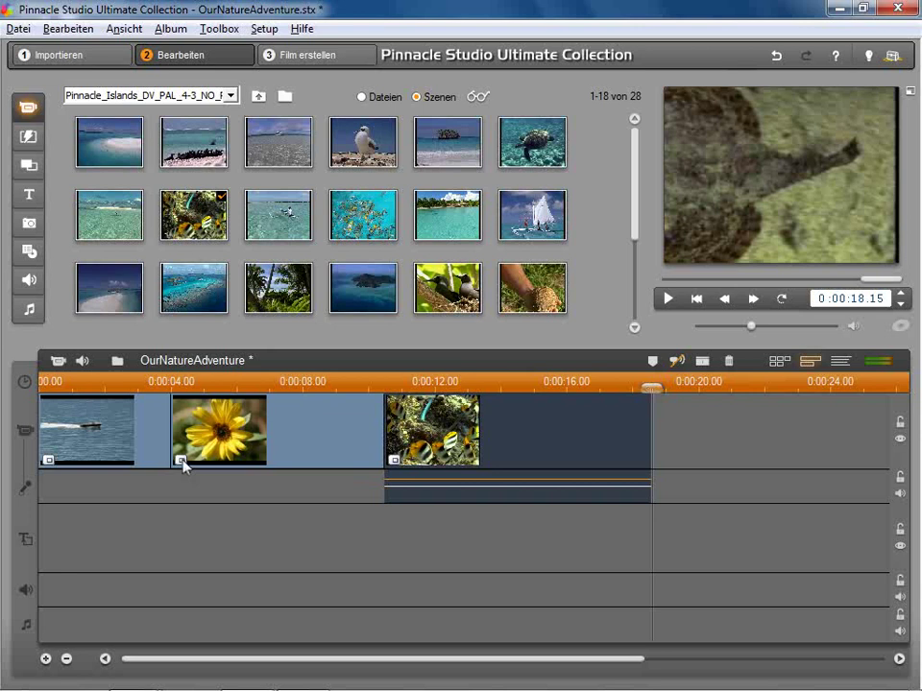
{"action": "double_click", "coordinate": [423, 491]}
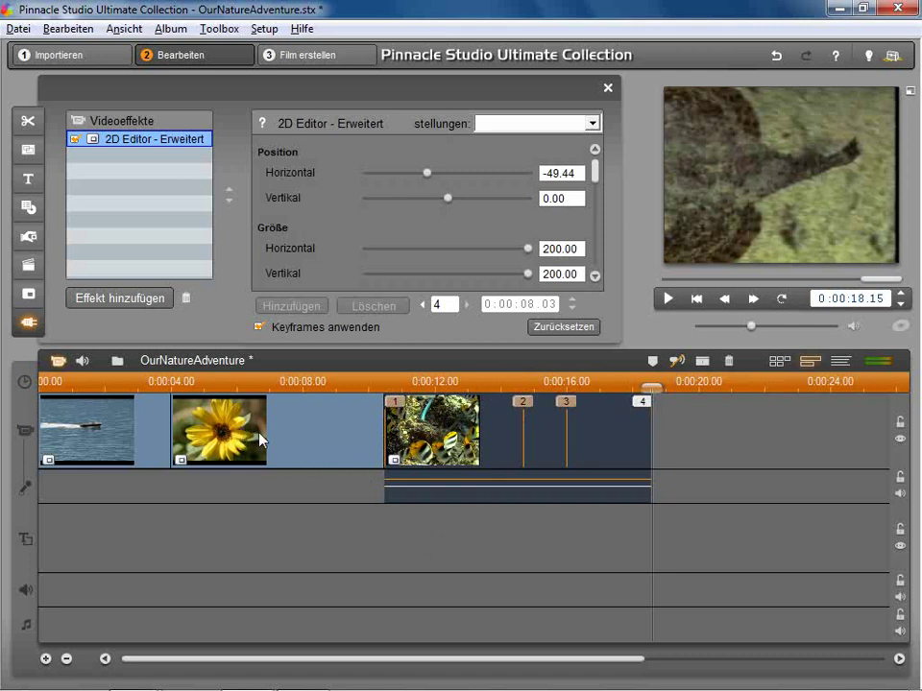
{"action": "left_click", "coordinate": [395, 384]}
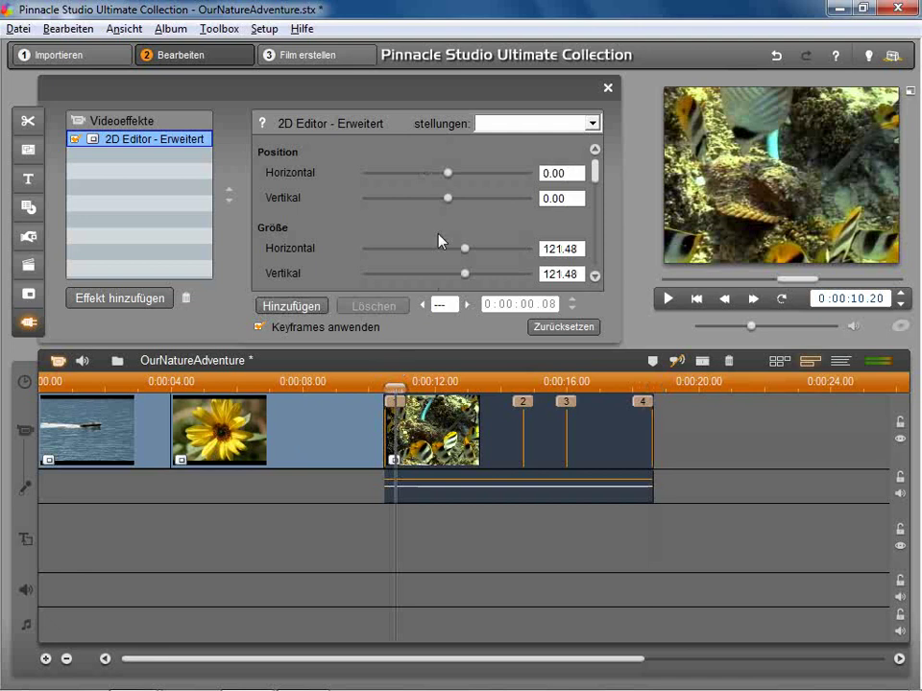
{"action": "left_click_drag", "start_coordinate": [396, 388], "coordinate": [641, 394]}
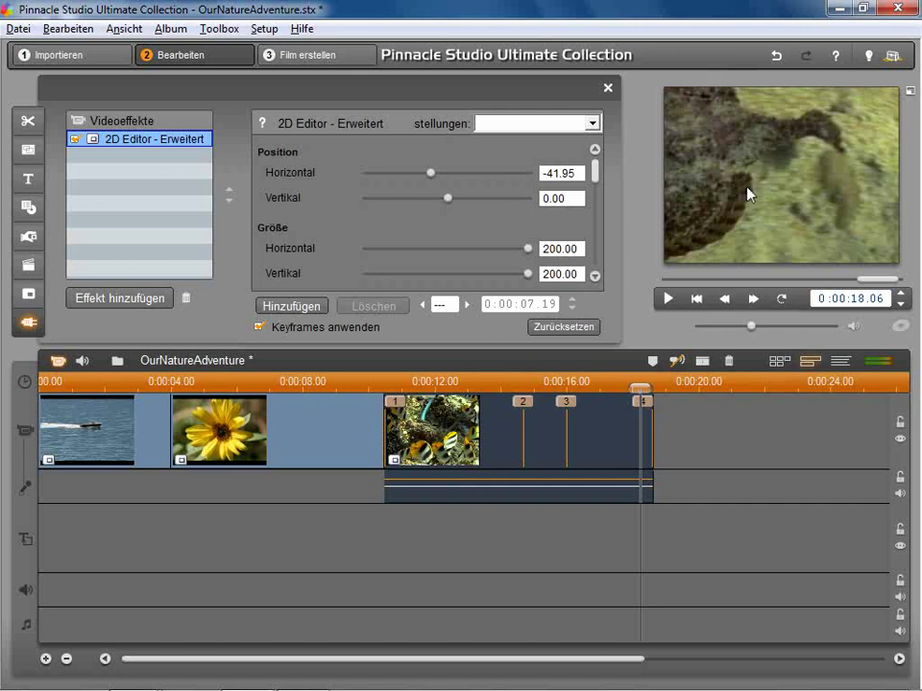
{"action": "left_click_drag", "start_coordinate": [646, 391], "coordinate": [578, 392]}
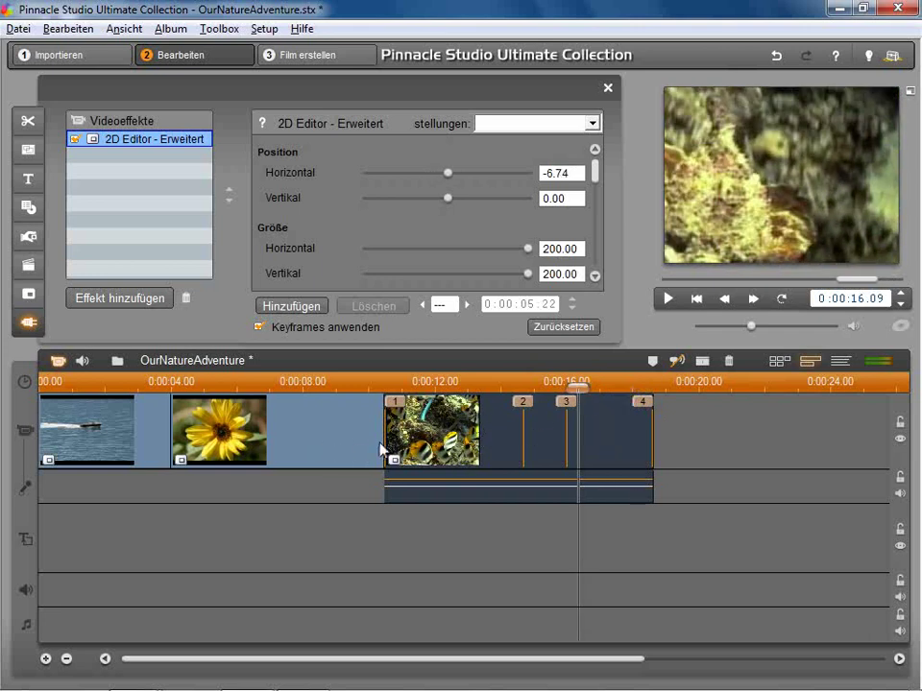
{"action": "left_click", "coordinate": [608, 88]}
Place the first standard title directly after the fish clip on the video track.
{"action": "left_click_drag", "start_coordinate": [572, 380], "coordinate": [653, 381]}
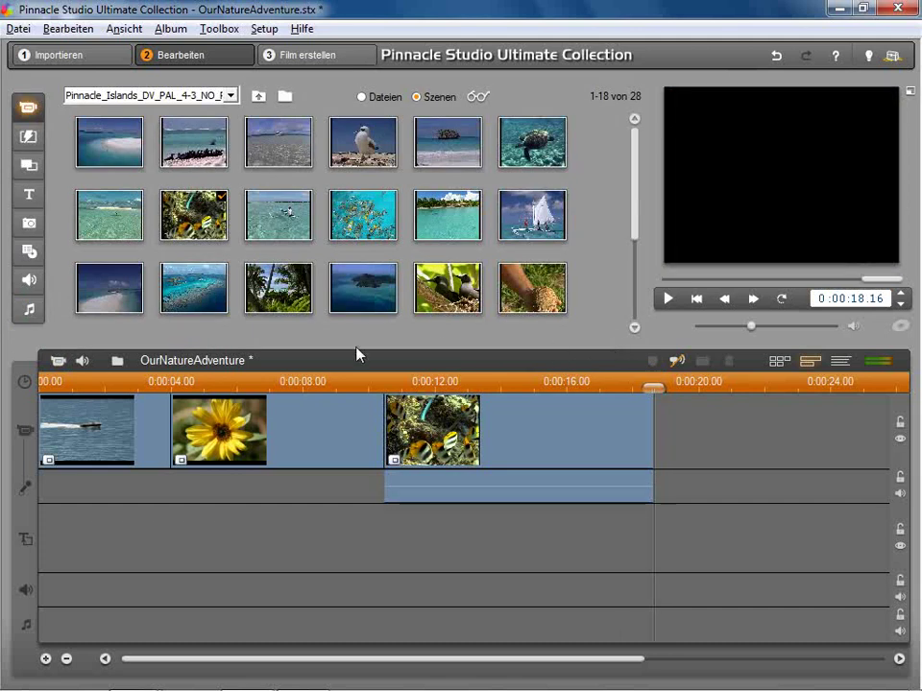
{"action": "left_click", "coordinate": [29, 194]}
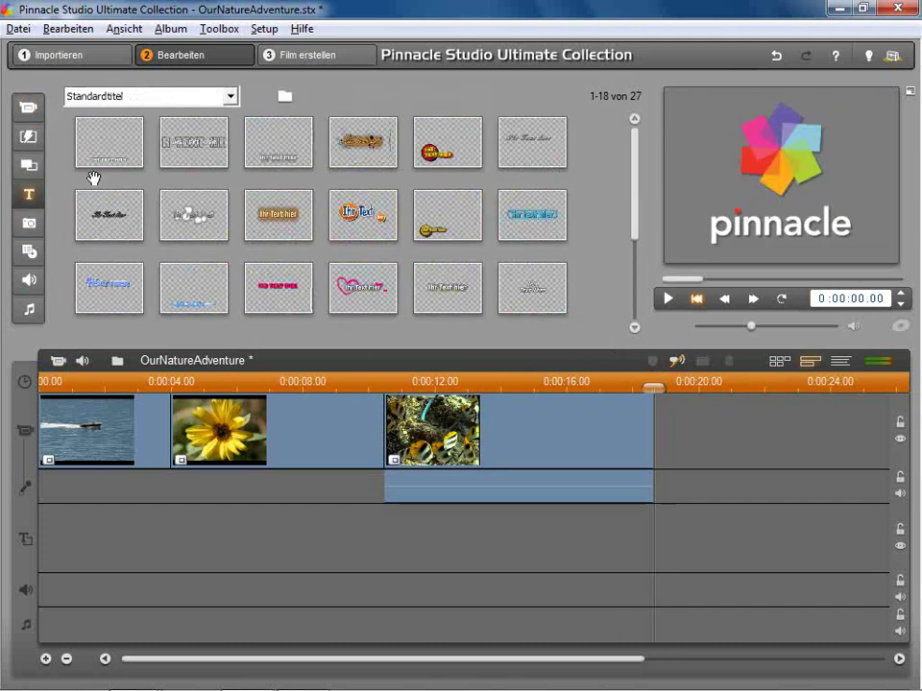
{"action": "left_click_drag", "start_coordinate": [86, 124], "coordinate": [693, 422]}
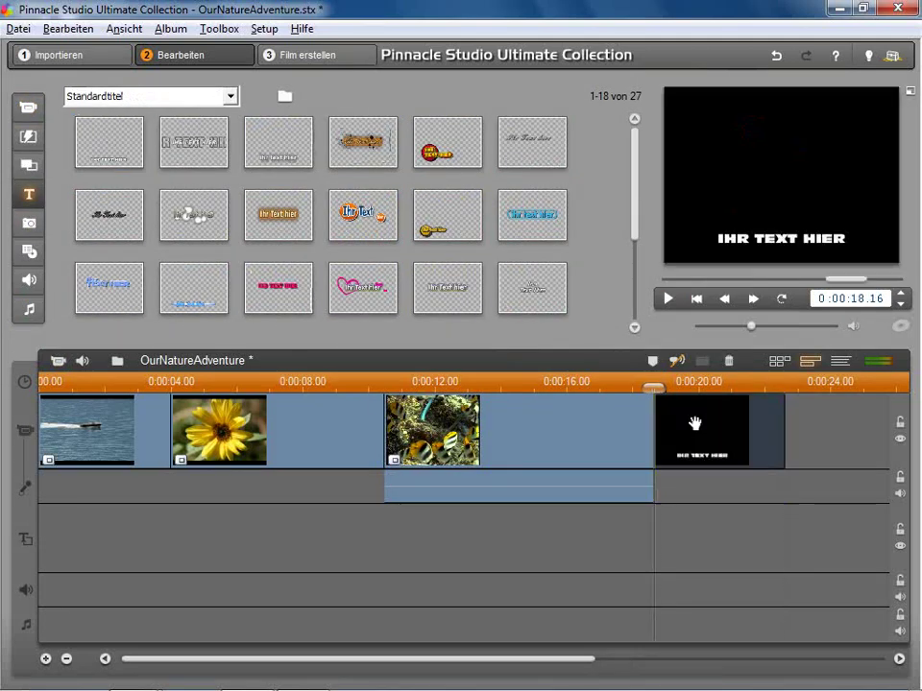
Change the title's text to "Beispiel mit Keyframes", centre it vertically in the frame and apply the title.
{"action": "double_click", "coordinate": [693, 422]}
{"action": "left_click_drag", "start_coordinate": [544, 557], "coordinate": [217, 557]}
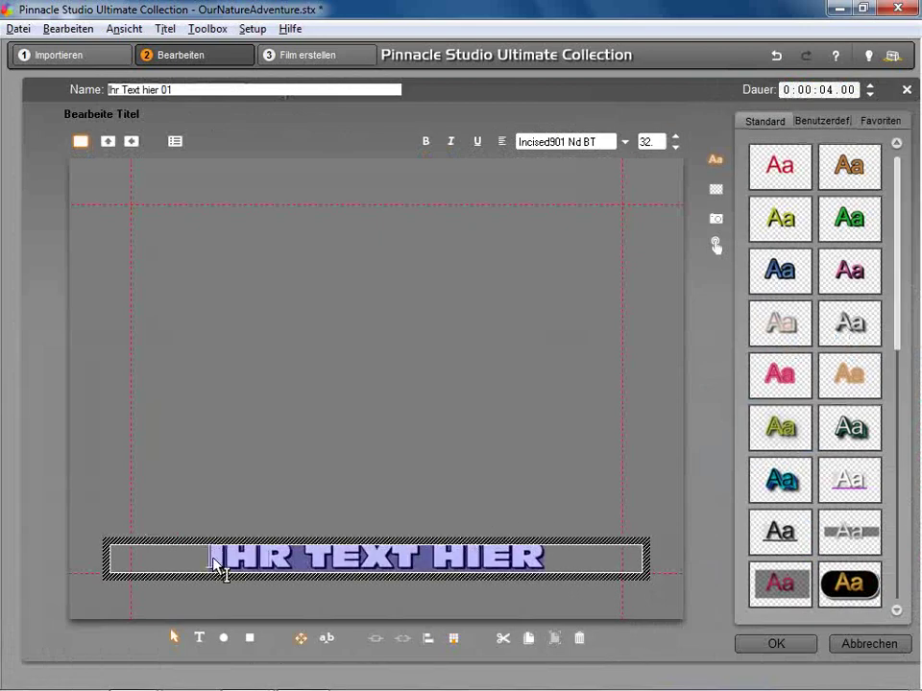
{"action": "type", "text": "Beisp"}
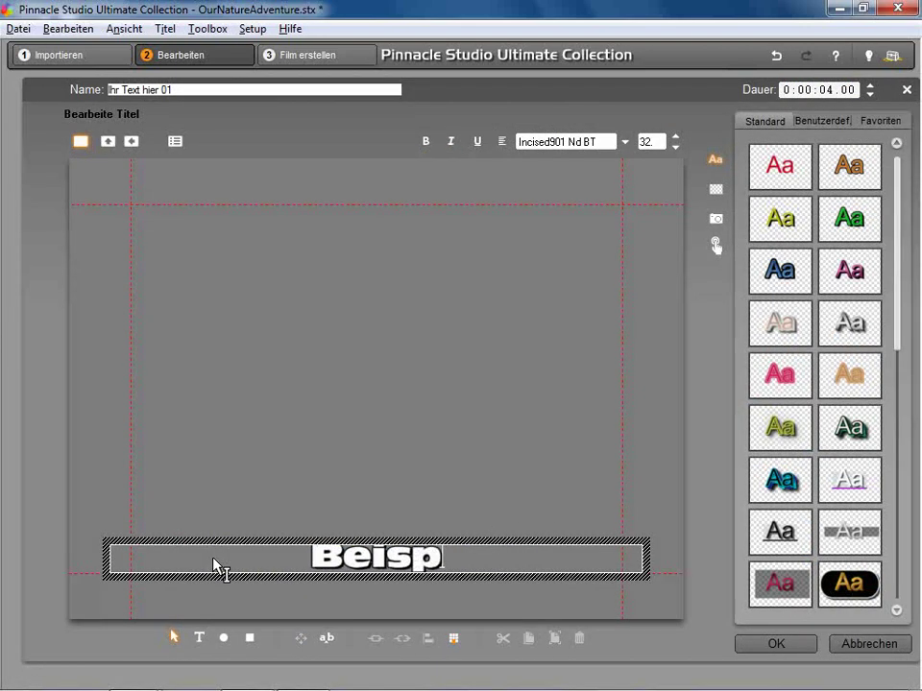
{"action": "type", "text": "iel mit Key"}
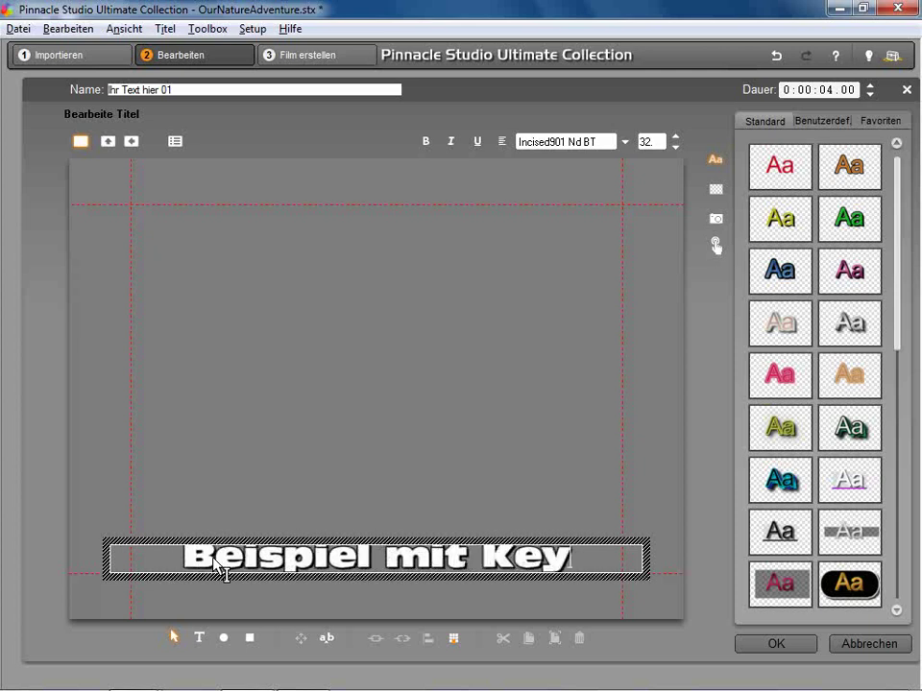
{"action": "type", "text": "frames"}
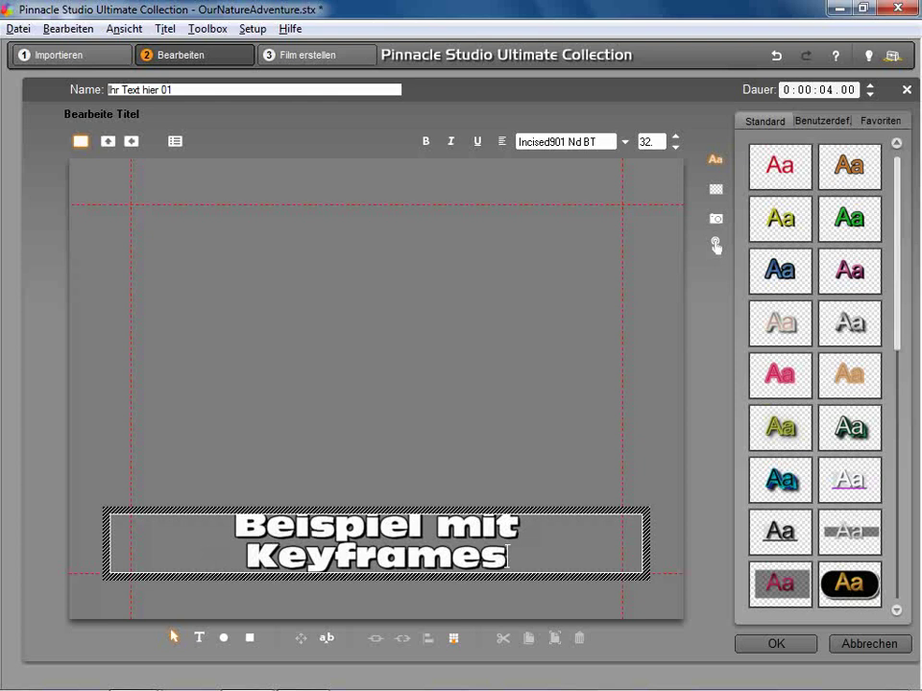
{"action": "left_click", "coordinate": [454, 638]}
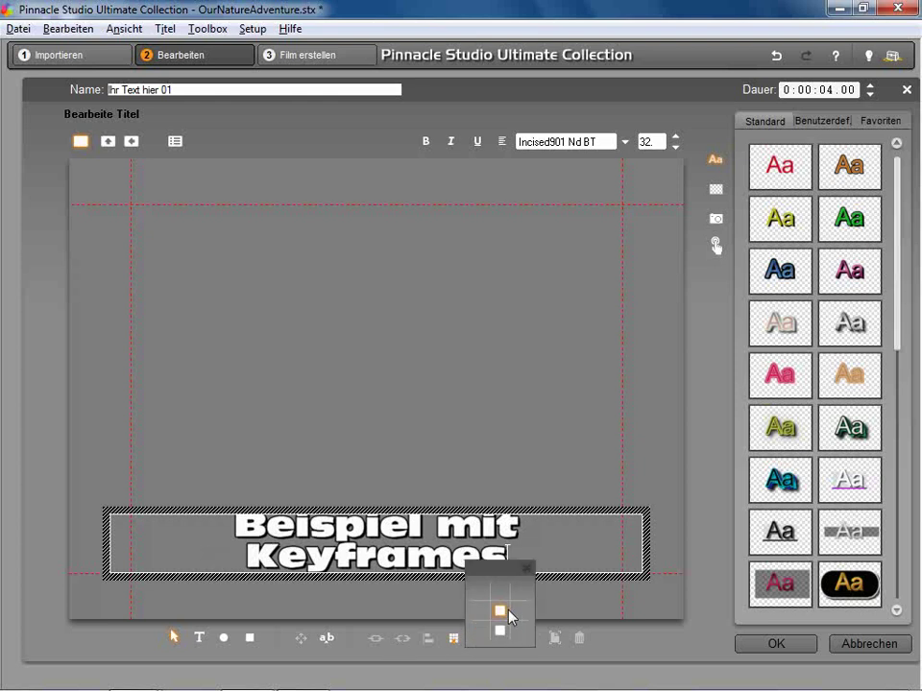
{"action": "left_click", "coordinate": [503, 612]}
{"action": "left_click", "coordinate": [737, 643]}
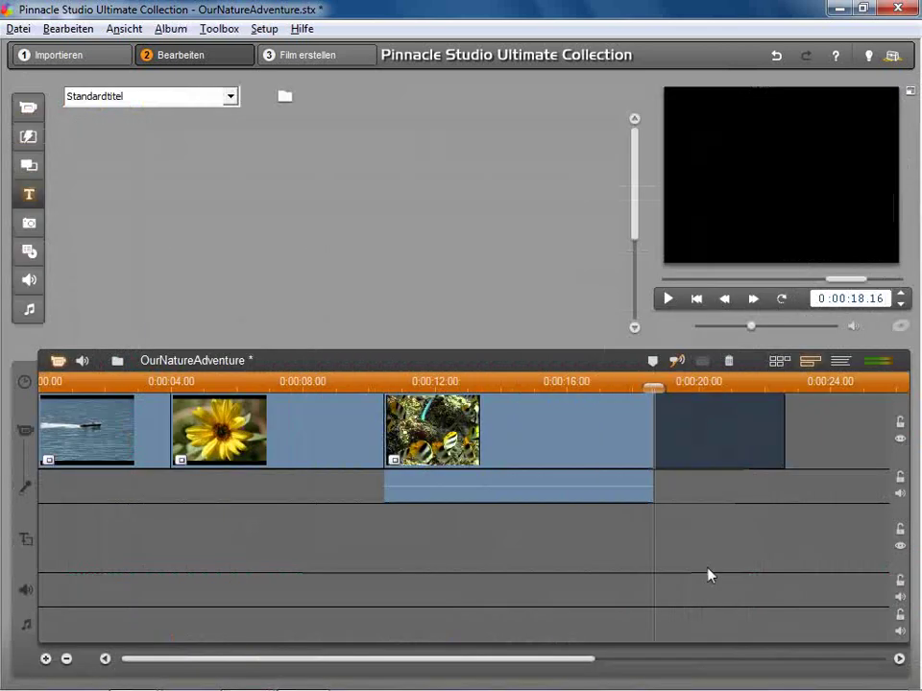
Lengthen the title clip to end at about 0:00:26.00.
{"action": "left_click_drag", "start_coordinate": [572, 659], "coordinate": [698, 659]}
{"action": "left_click_drag", "start_coordinate": [558, 434], "coordinate": [669, 434]}
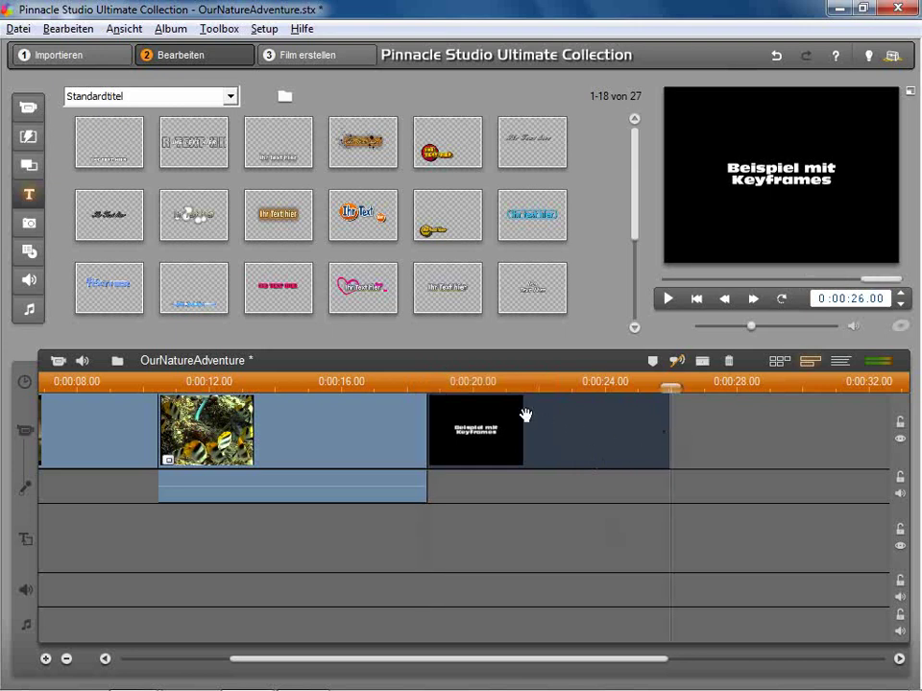
Add the Particular video effect from the Red Giant Trapcode Particular category to the title clip.
{"action": "left_click", "coordinate": [57, 362]}
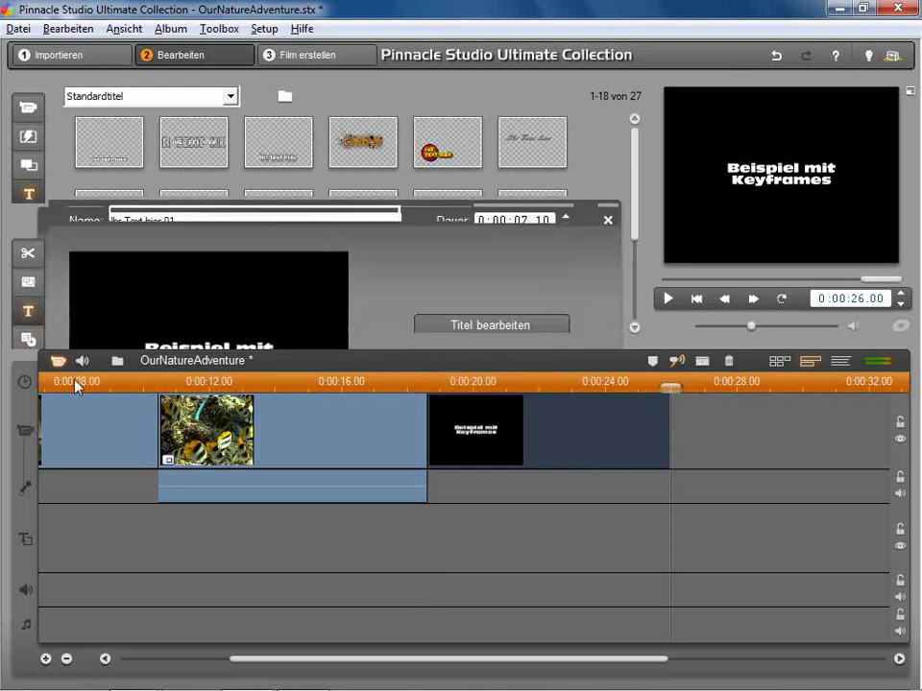
{"action": "left_click", "coordinate": [28, 322]}
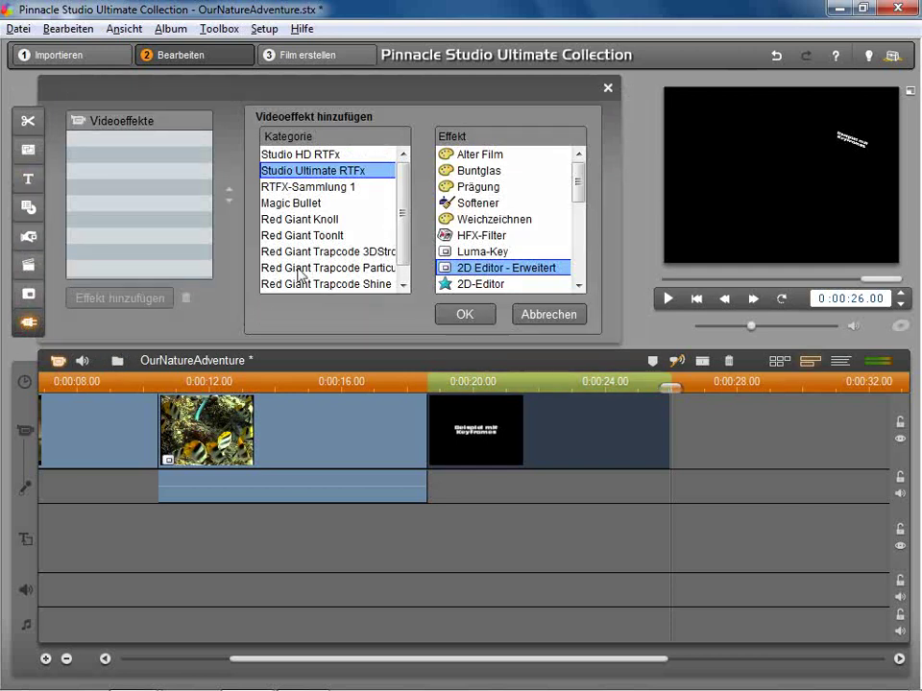
{"action": "left_click", "coordinate": [300, 269]}
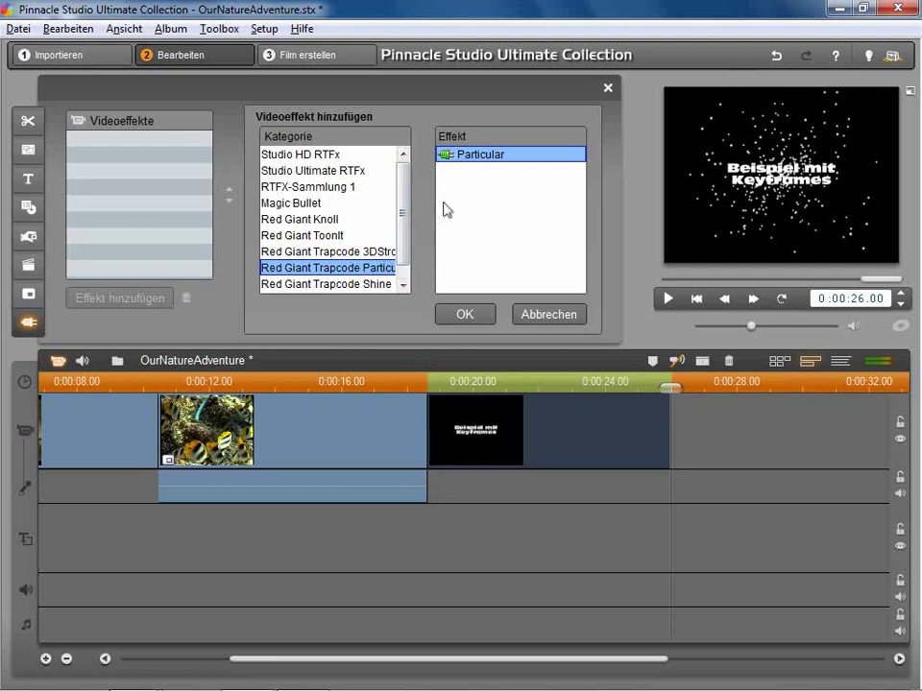
{"action": "left_click", "coordinate": [466, 314]}
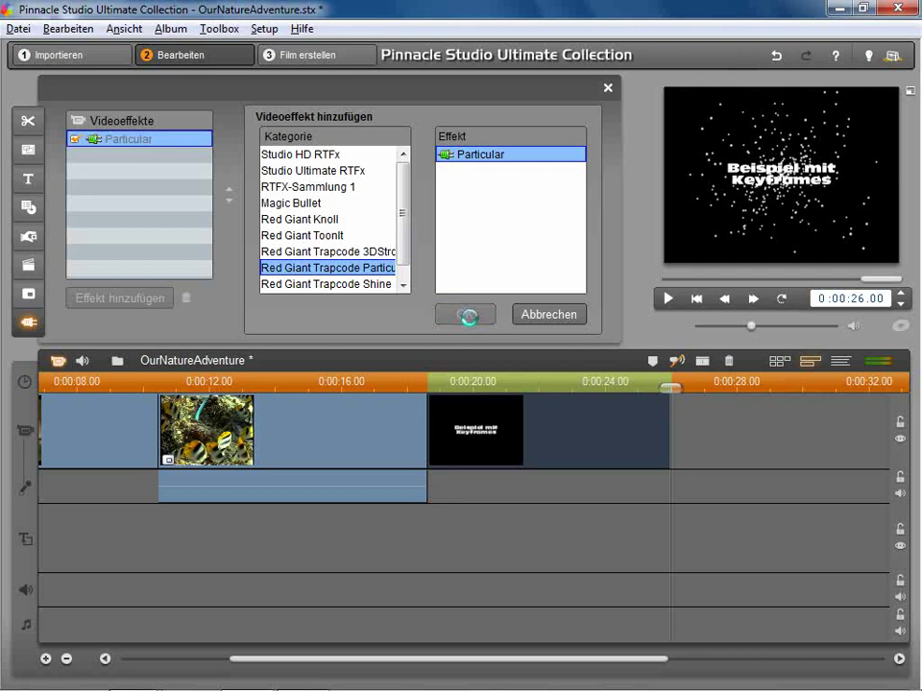
Apply the keyframe preset "SD Wischeffekt - blaue Blasen" to the title's Particular effect.
{"action": "left_click", "coordinate": [593, 123]}
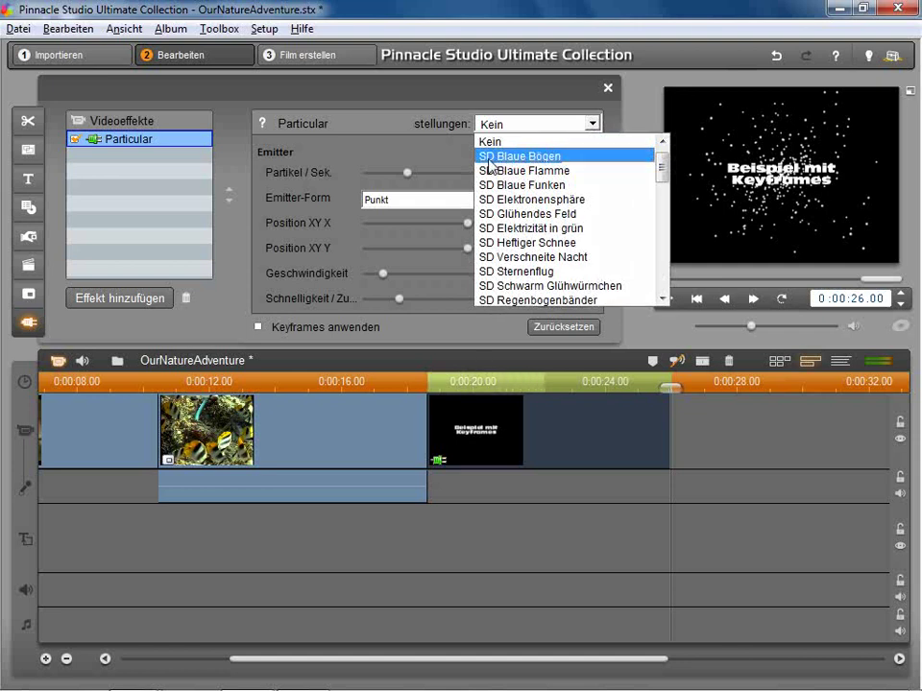
{"action": "left_click_drag", "start_coordinate": [663, 173], "coordinate": [661, 225]}
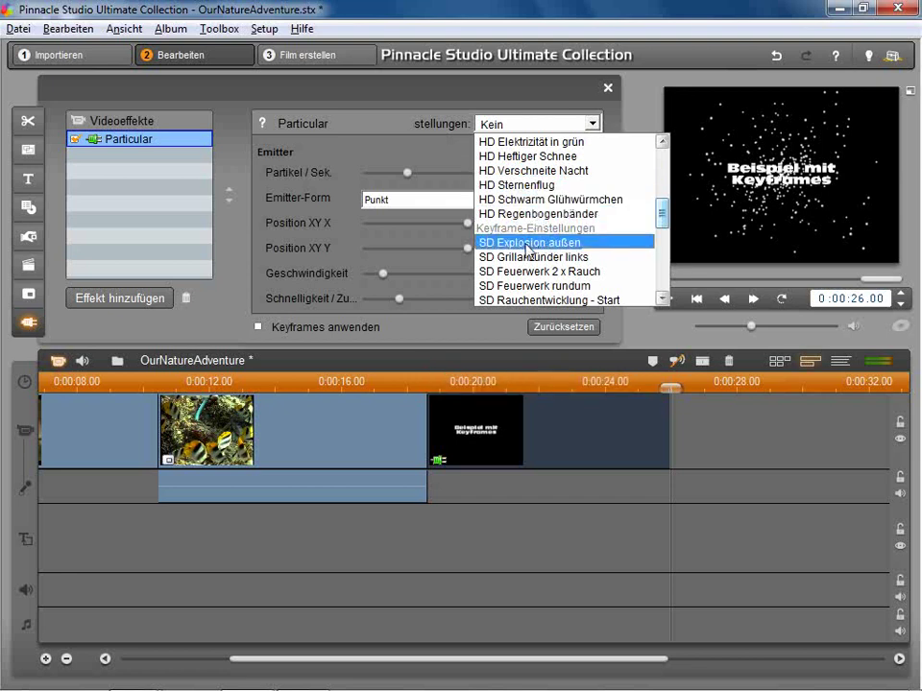
{"action": "scroll", "coordinate": [667, 226], "scroll_direction": "down", "scroll_amount": 1}
{"action": "left_click_drag", "start_coordinate": [667, 226], "coordinate": [668, 236]}
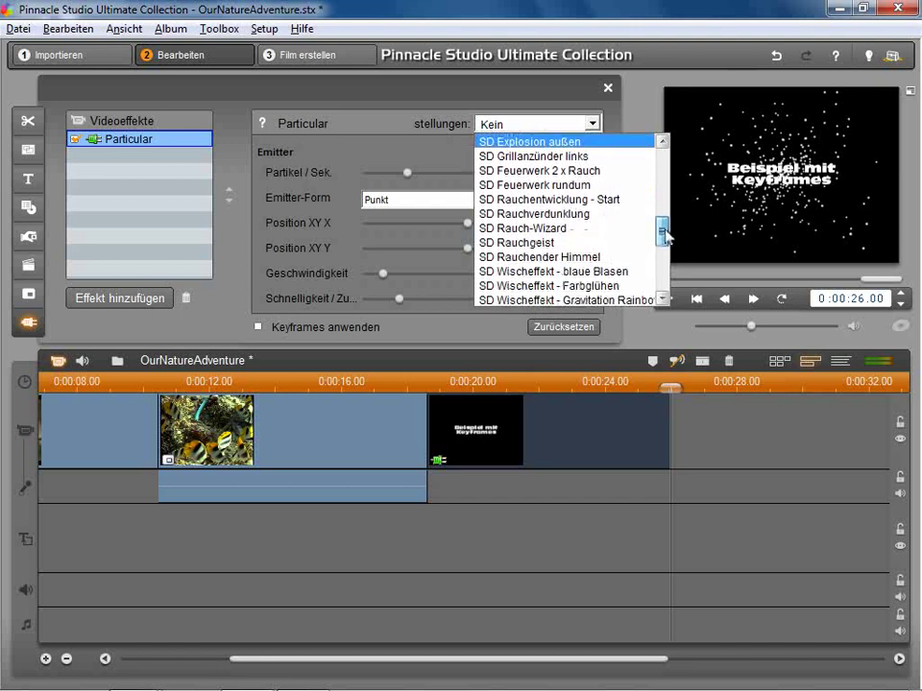
{"action": "left_click", "coordinate": [593, 271]}
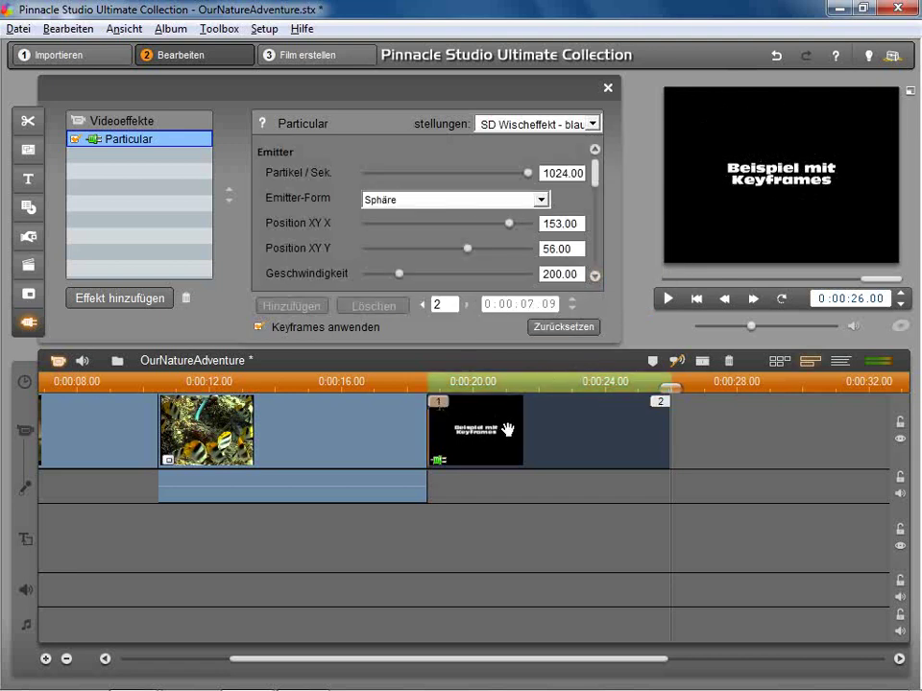
Close the effect settings and play the title from just before its start to examine the particle animation.
{"action": "left_click_drag", "start_coordinate": [667, 388], "coordinate": [416, 401]}
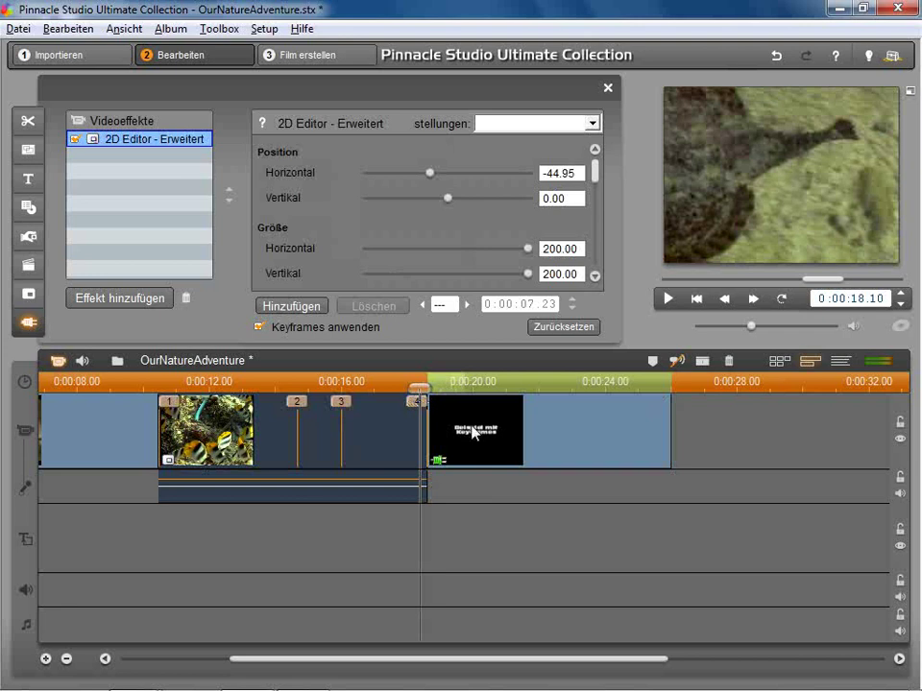
{"action": "left_click", "coordinate": [607, 89]}
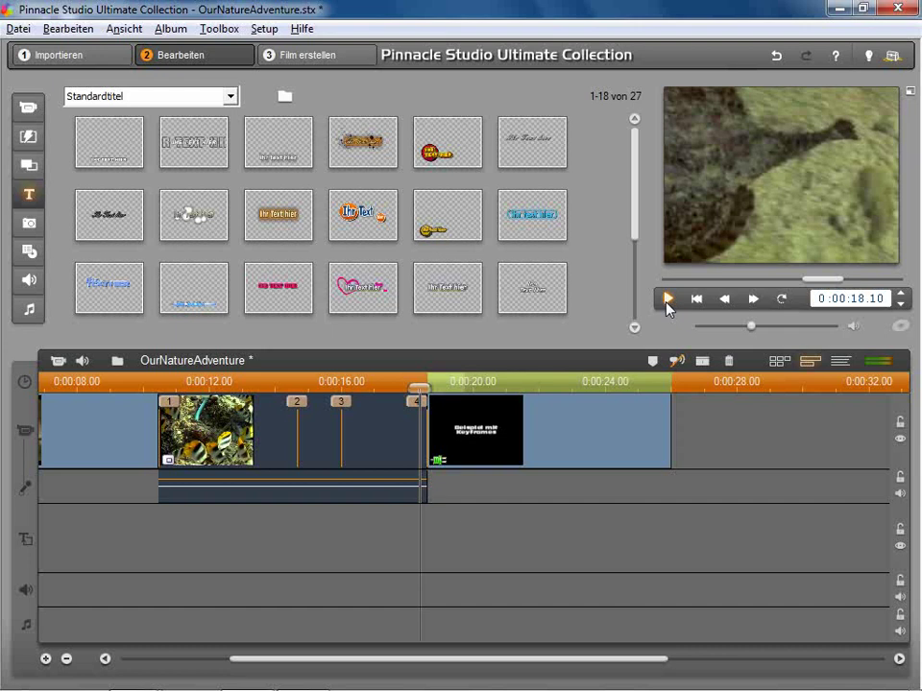
{"action": "left_click", "coordinate": [710, 423]}
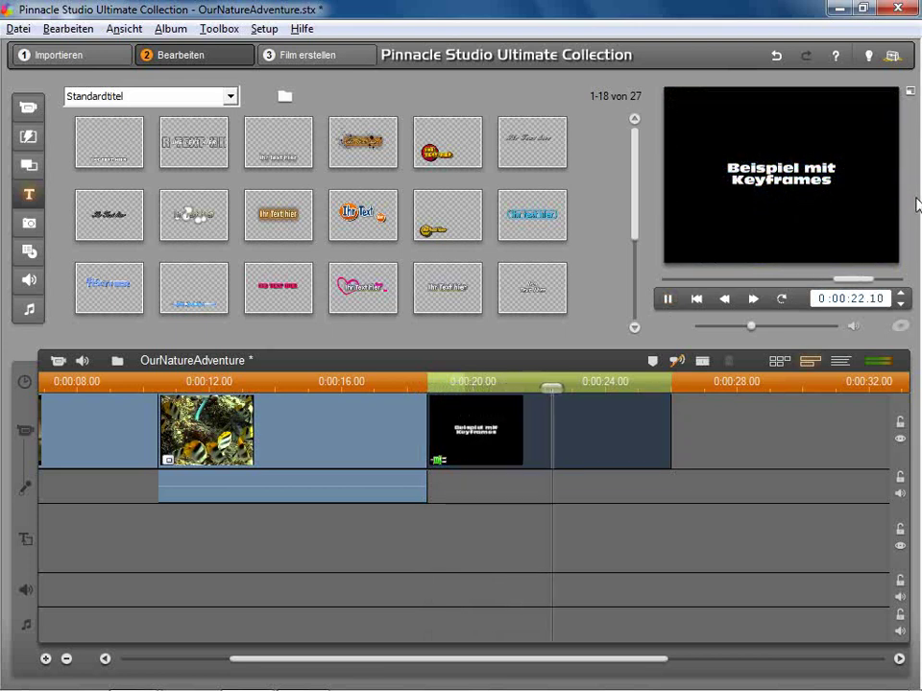
{"action": "left_click", "coordinate": [667, 299]}
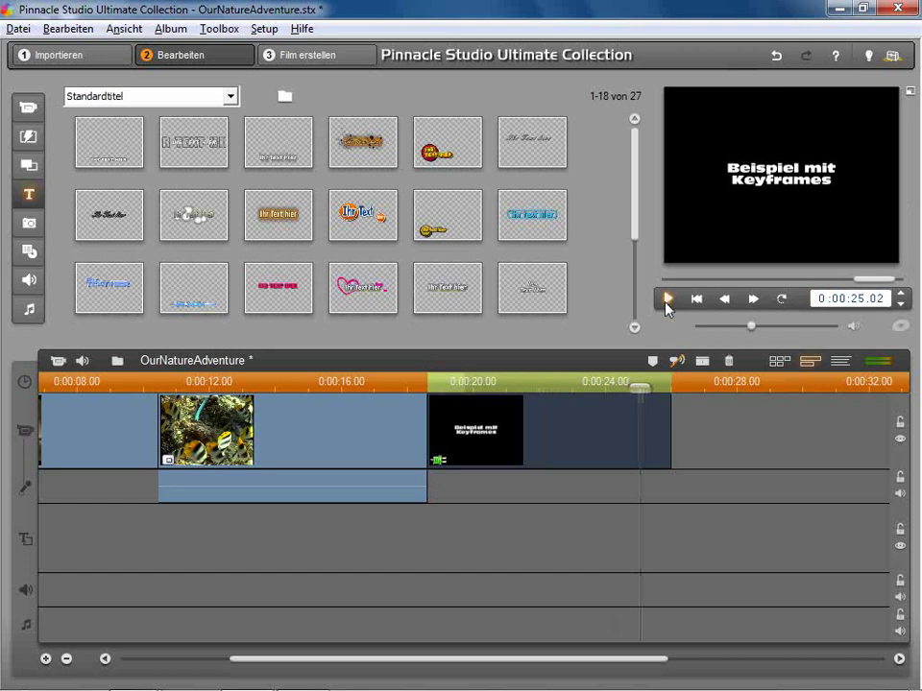
Add a Particular keyframe at 0:00:20.03 with Geschwindigkeit set to about 528, and play the title from near its start.
{"action": "double_click", "coordinate": [437, 459]}
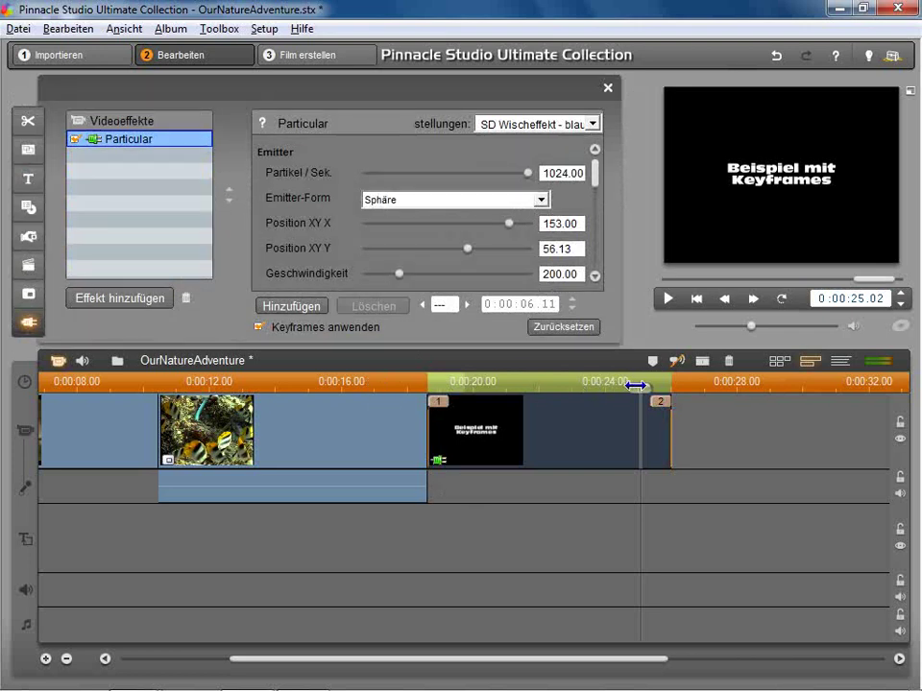
{"action": "left_click", "coordinate": [423, 306]}
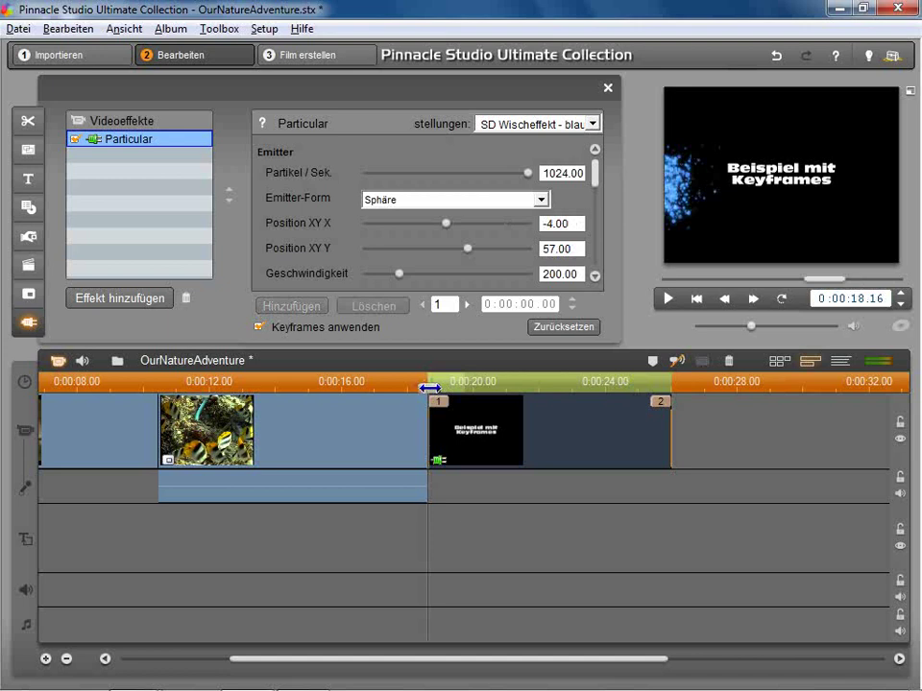
{"action": "left_click_drag", "start_coordinate": [429, 387], "coordinate": [437, 387]}
{"action": "left_click_drag", "start_coordinate": [451, 387], "coordinate": [456, 388]}
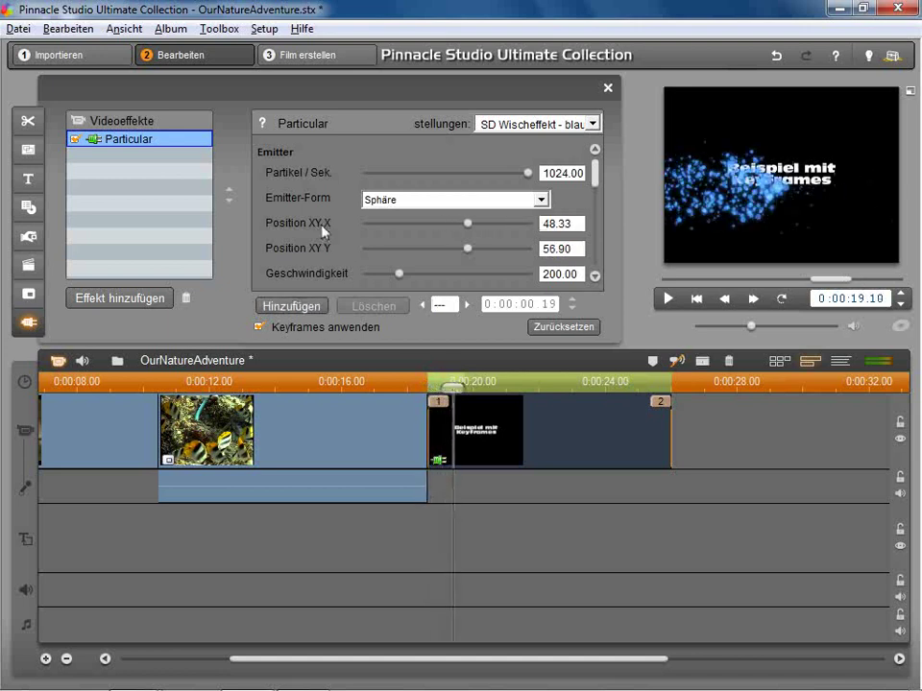
{"action": "left_click_drag", "start_coordinate": [456, 391], "coordinate": [477, 392]}
{"action": "left_click_drag", "start_coordinate": [405, 281], "coordinate": [460, 285]}
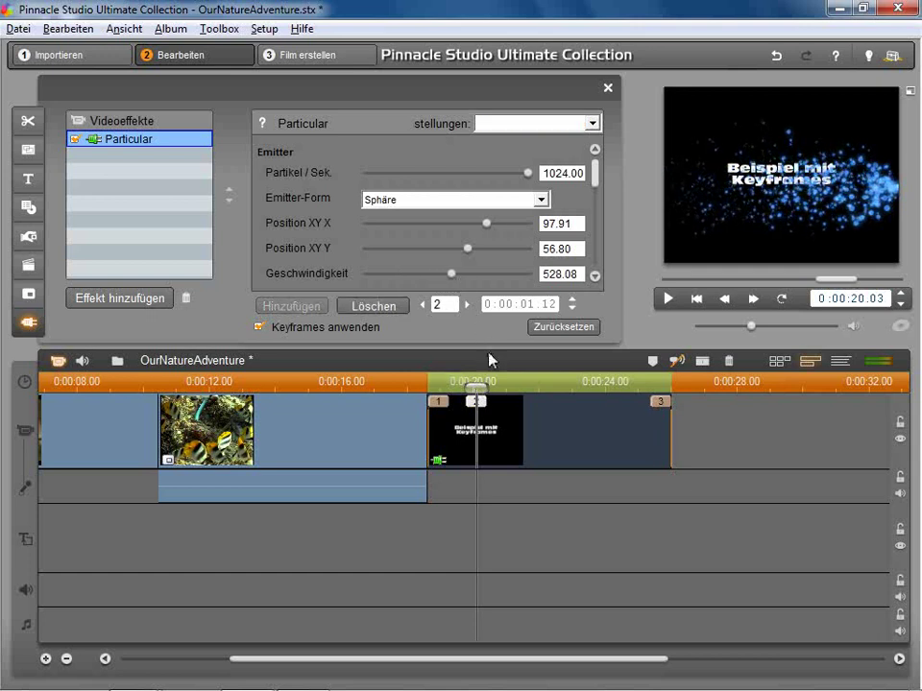
{"action": "left_click_drag", "start_coordinate": [476, 389], "coordinate": [435, 390]}
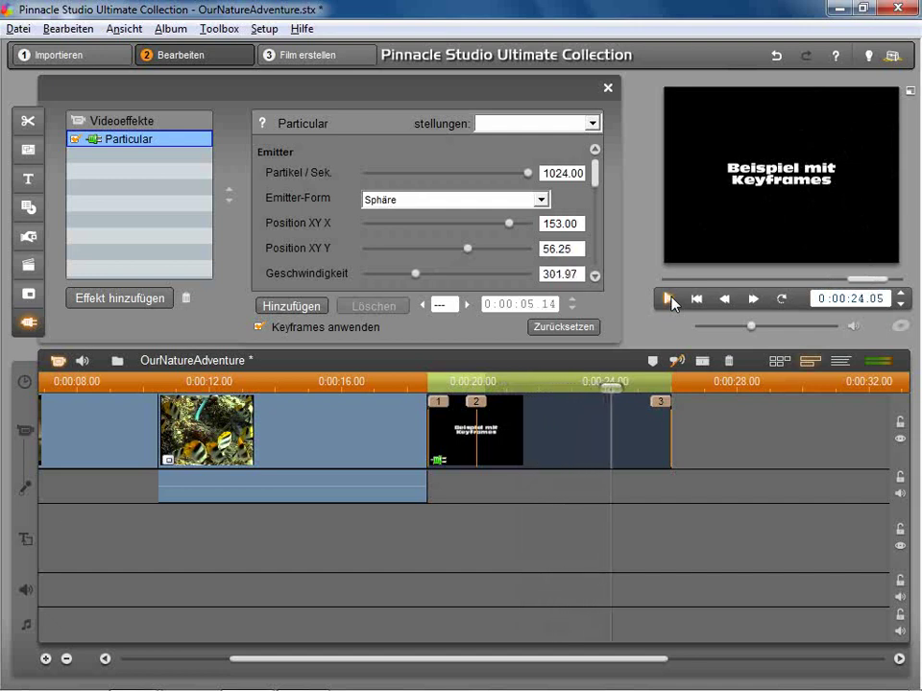
Return to 0:00:19.22 in the title and browse the SD and HD keyframe presets of the Particular effect.
{"action": "left_click_drag", "start_coordinate": [612, 386], "coordinate": [468, 385]}
{"action": "left_click", "coordinate": [535, 128]}
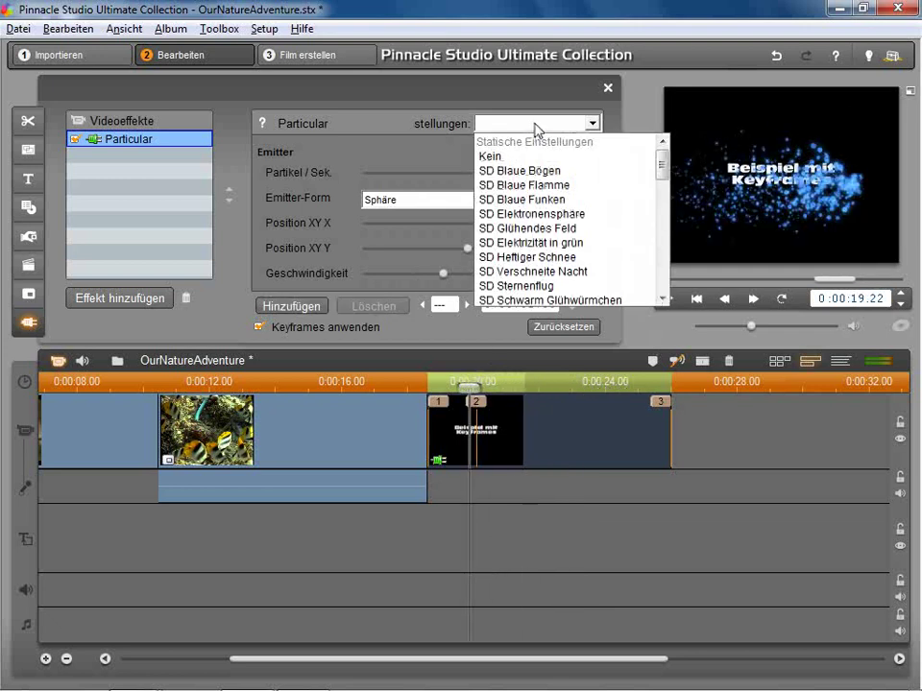
{"action": "left_click_drag", "start_coordinate": [662, 167], "coordinate": [669, 261]}
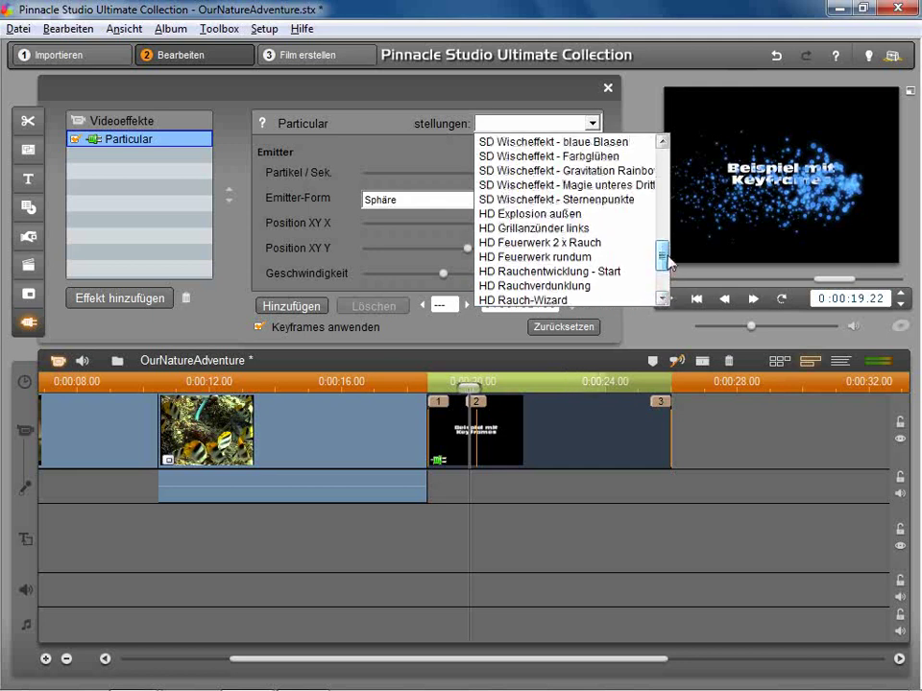